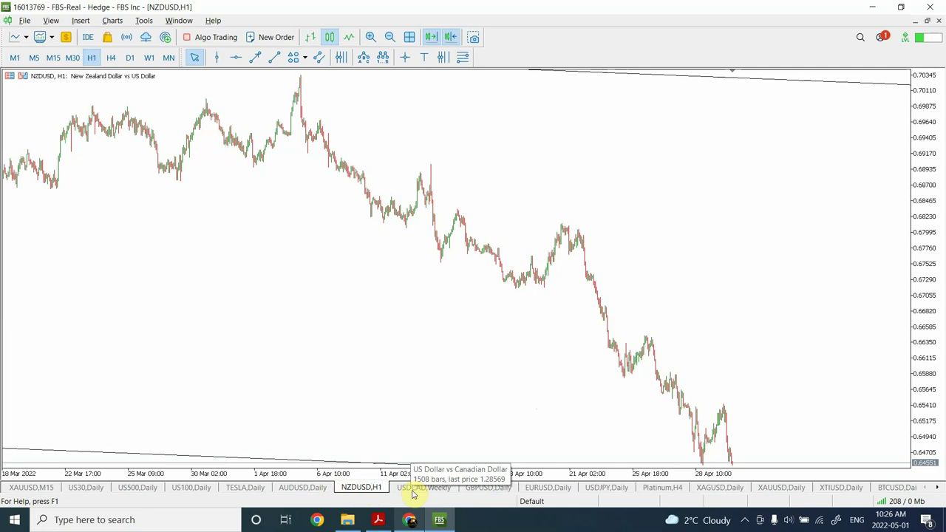
Open the AUDUSD chart and compare weekly, monthly and daily views, ending on W1
click(309, 489)
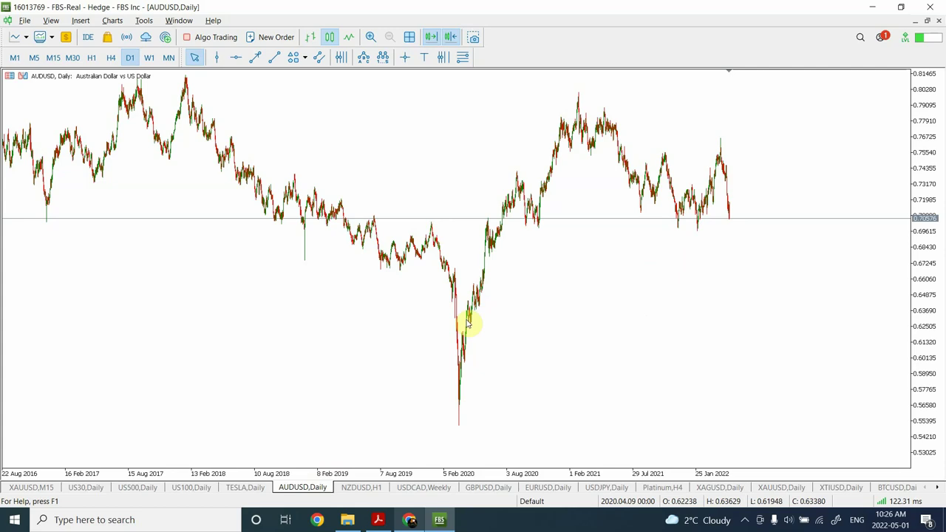
click(151, 62)
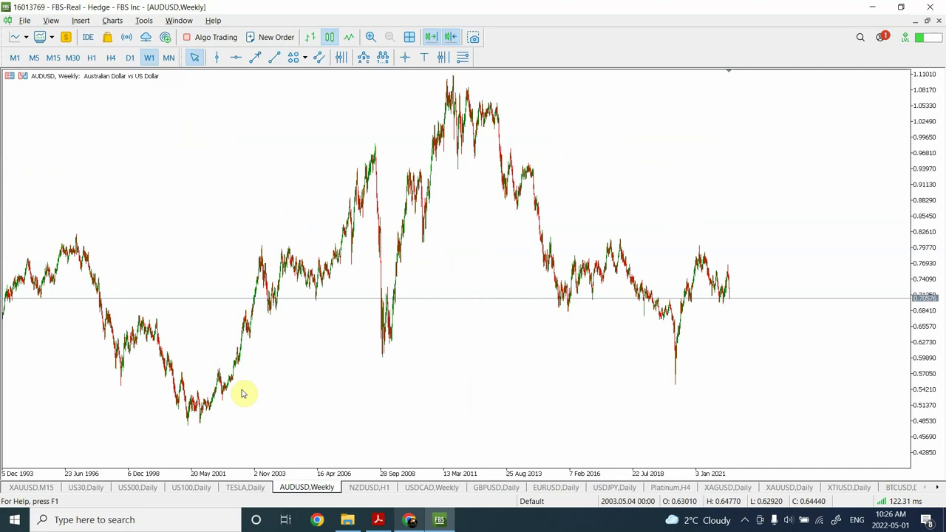
click(169, 58)
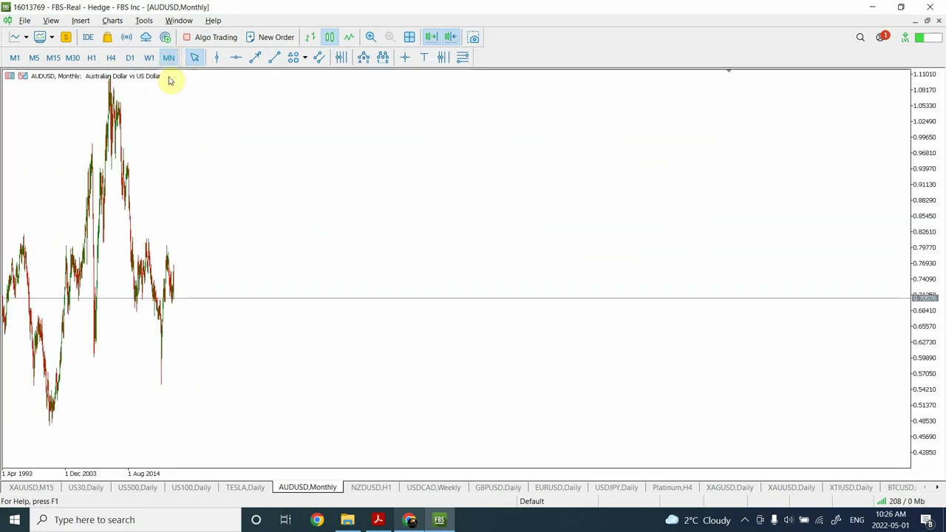
click(130, 58)
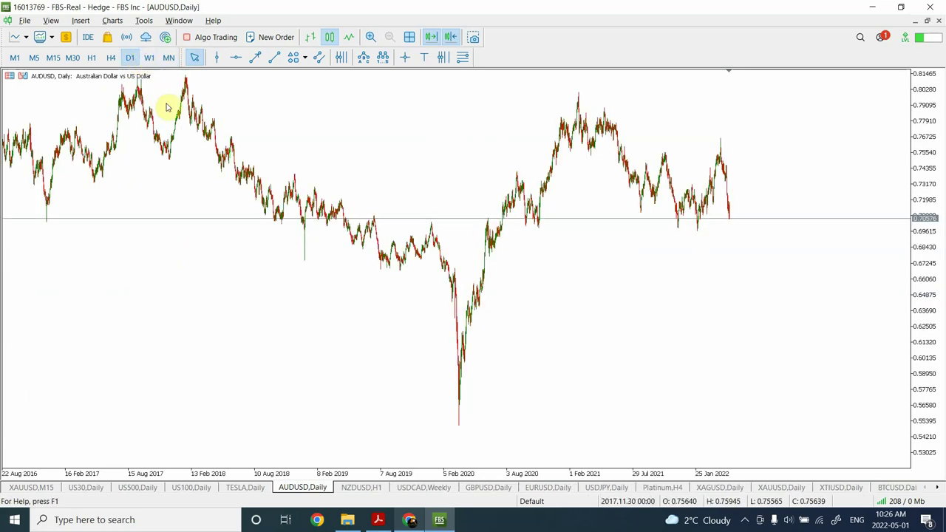
click(152, 58)
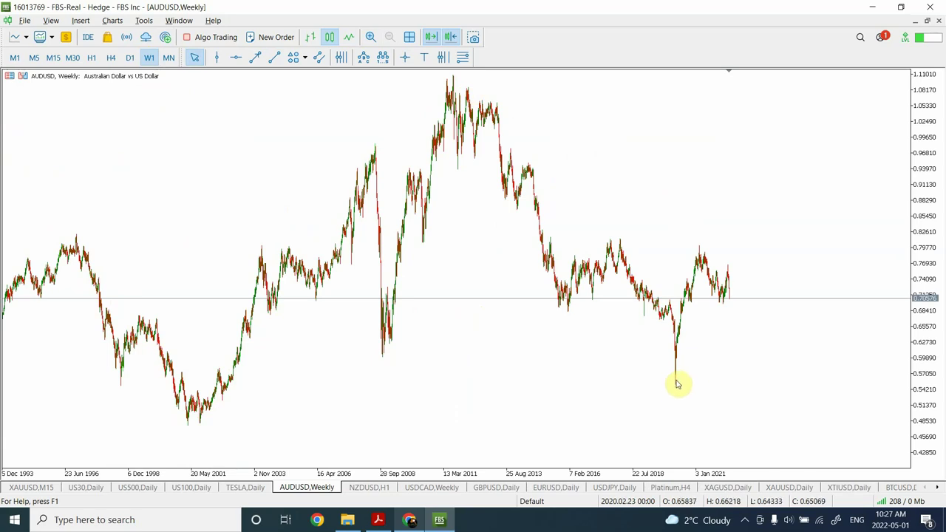
Draw a trial trendline from below the latest AUDUSD price up to the chart top
click(273, 57)
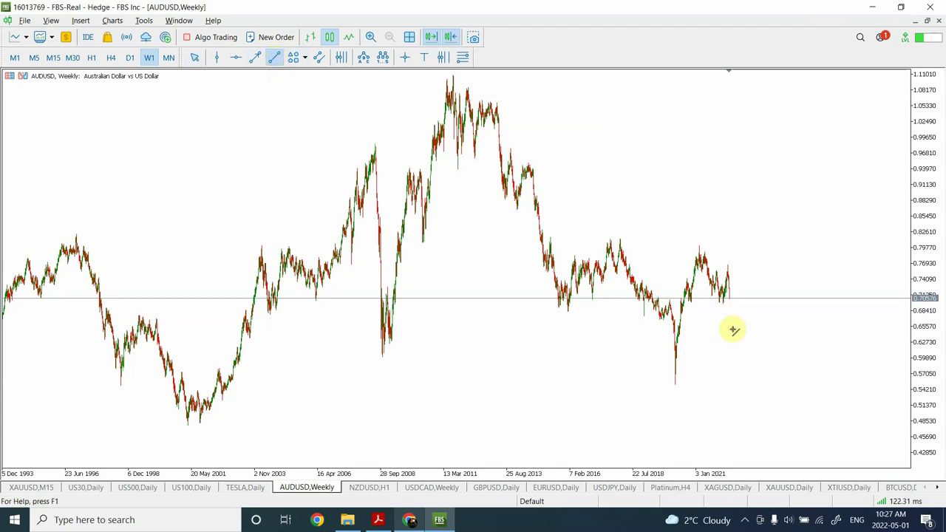
drag(732, 329, 793, 86)
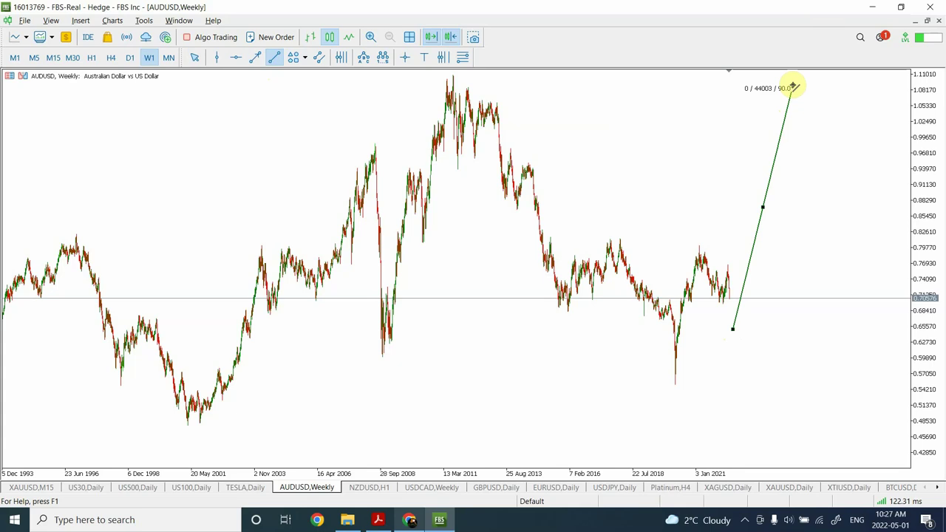
drag(793, 87, 793, 87)
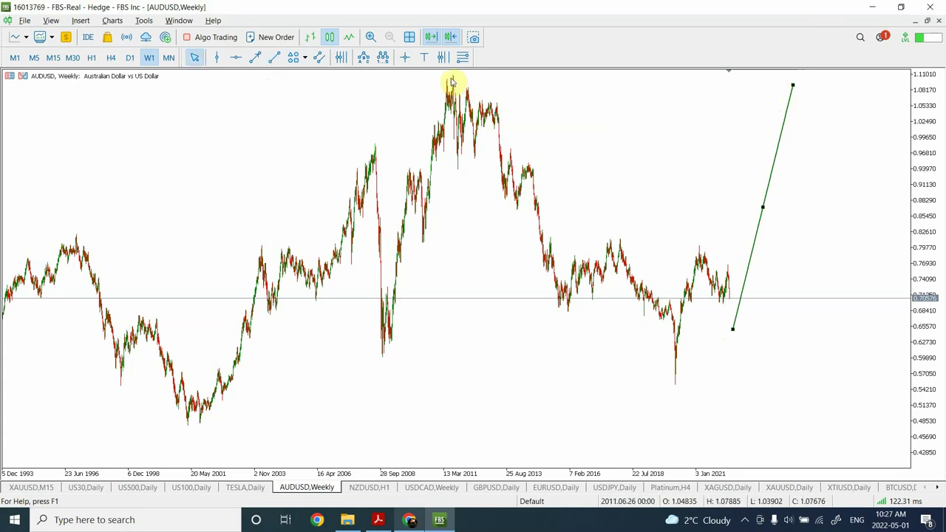
drag(794, 85, 793, 78)
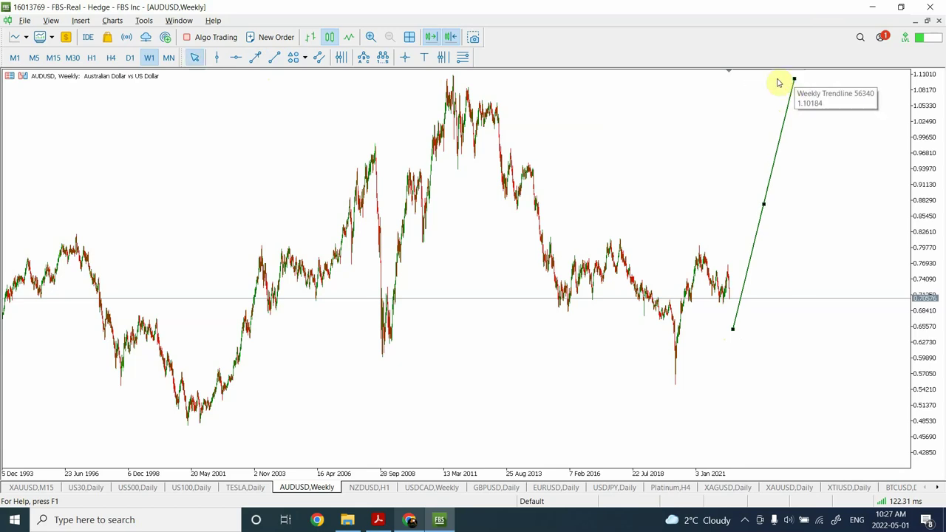
Place a horizontal level at 1.10528 on the 2011 high and delete the trial trendline
click(236, 58)
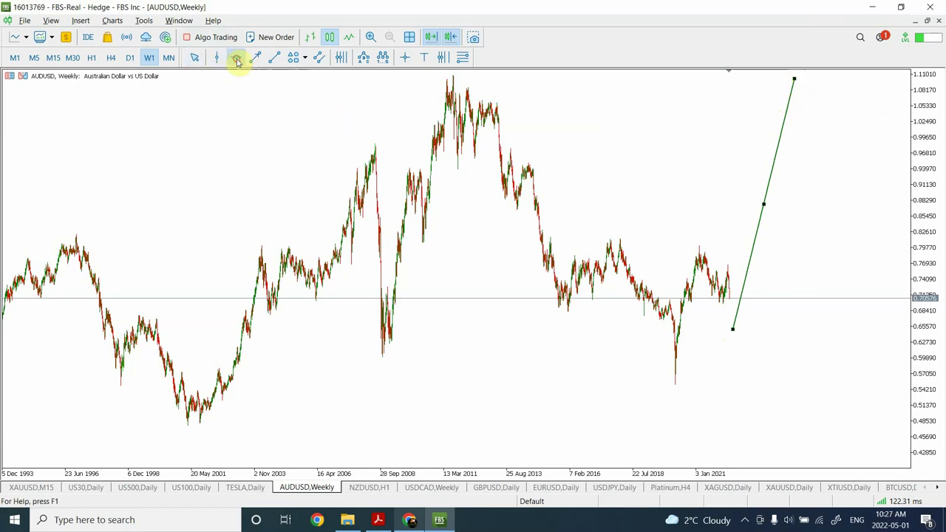
drag(471, 158, 523, 78)
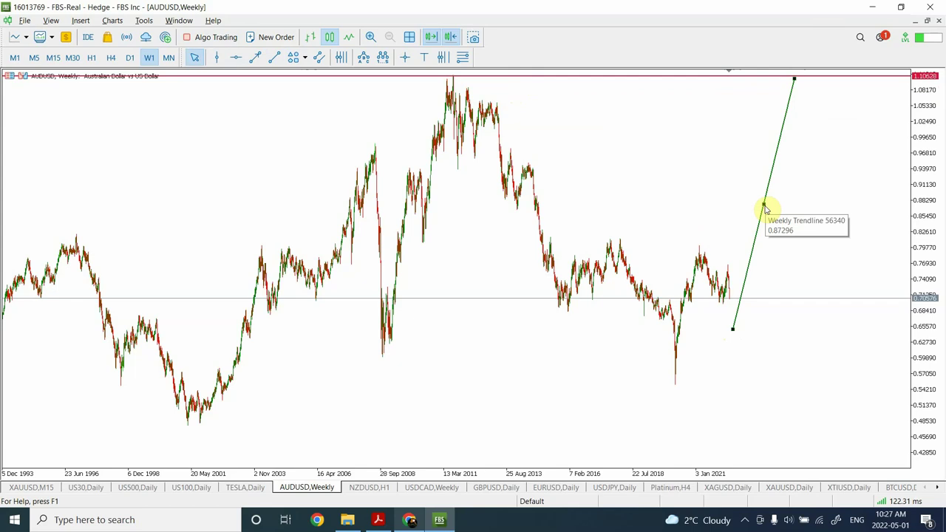
key(Delete)
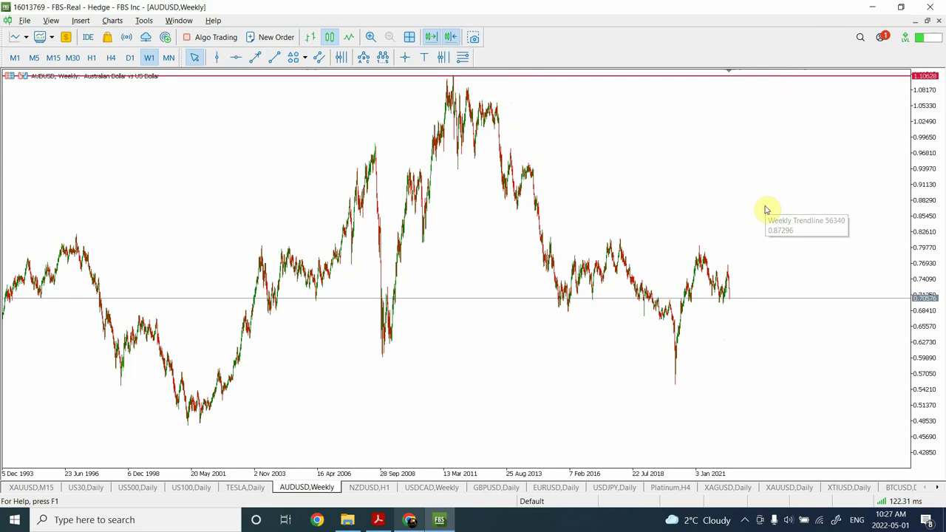
Show AUDUSD on D1 and inspect candle prices from the March 2020 low near 0.55
click(130, 58)
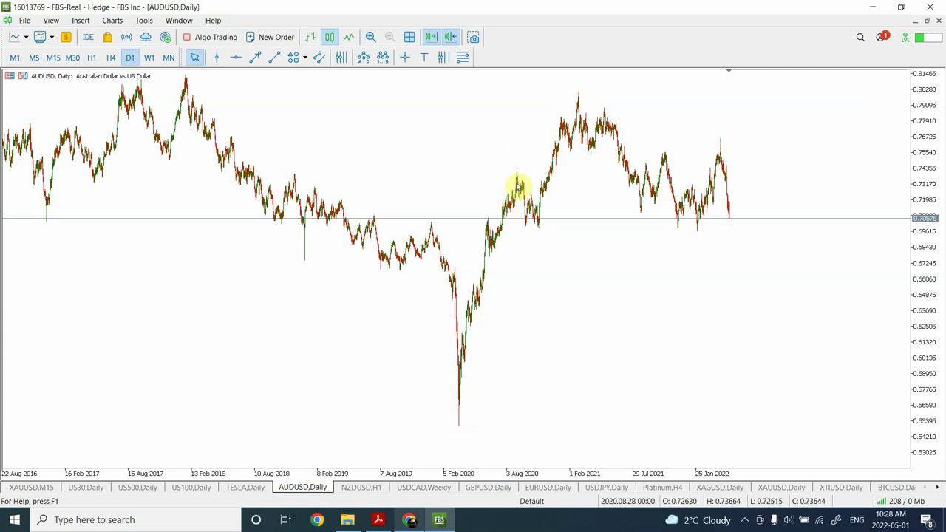
mouse_move(521, 184)
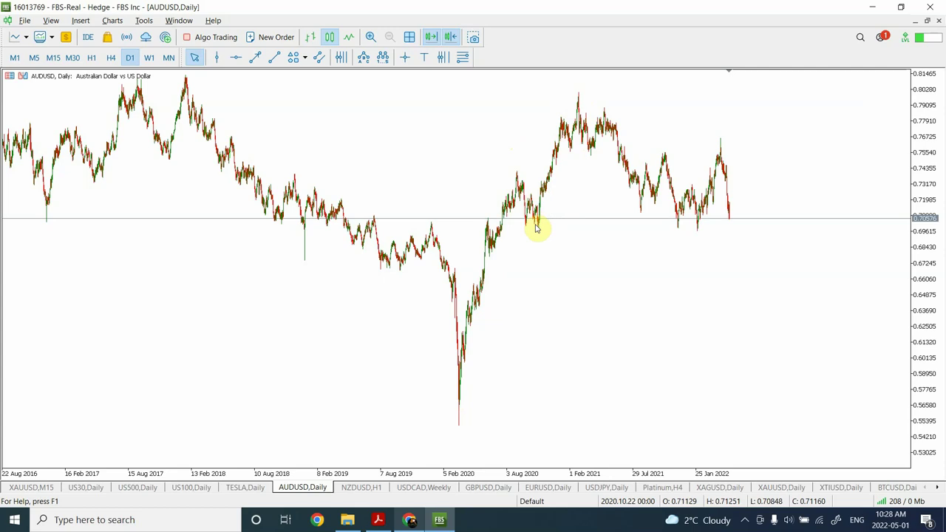
mouse_move(562, 124)
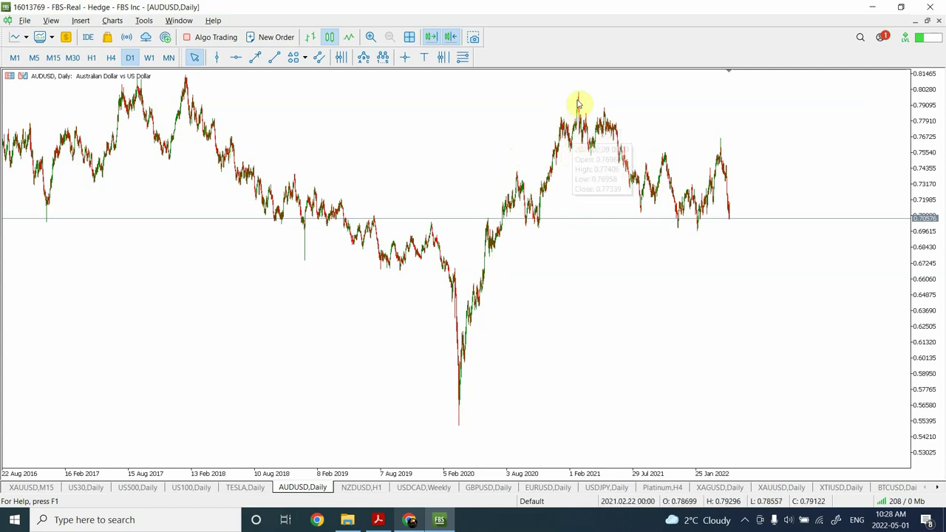
Label Elliott motive waves i–v on the Aug 2020 to early 2021 swings, topping near 0.80
click(382, 59)
click(510, 171)
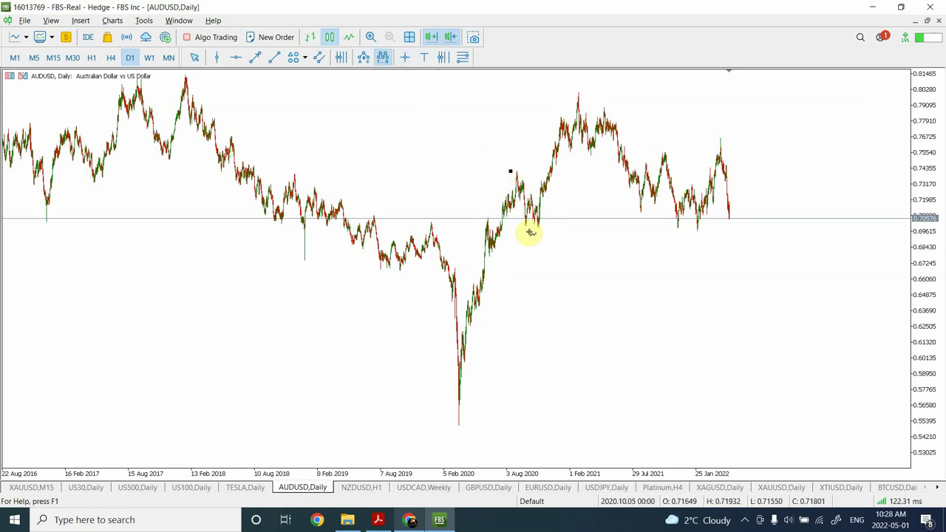
click(532, 235)
click(553, 114)
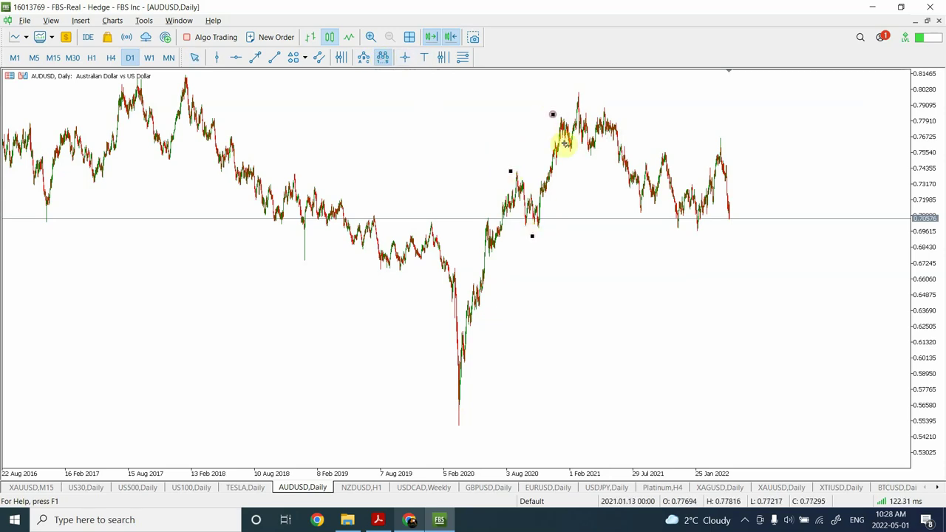
click(570, 154)
click(573, 93)
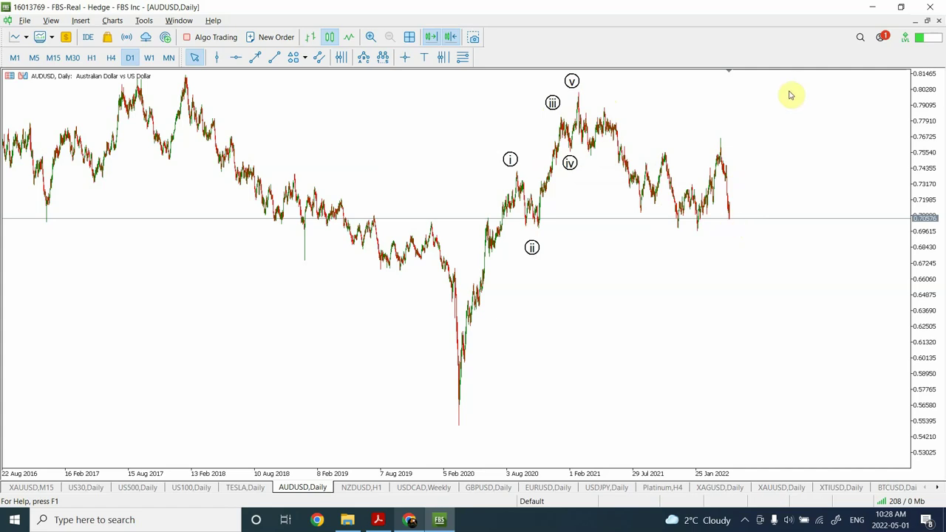
Place a horizontal support line near the wave ii low and lower it to 0.69668
click(235, 57)
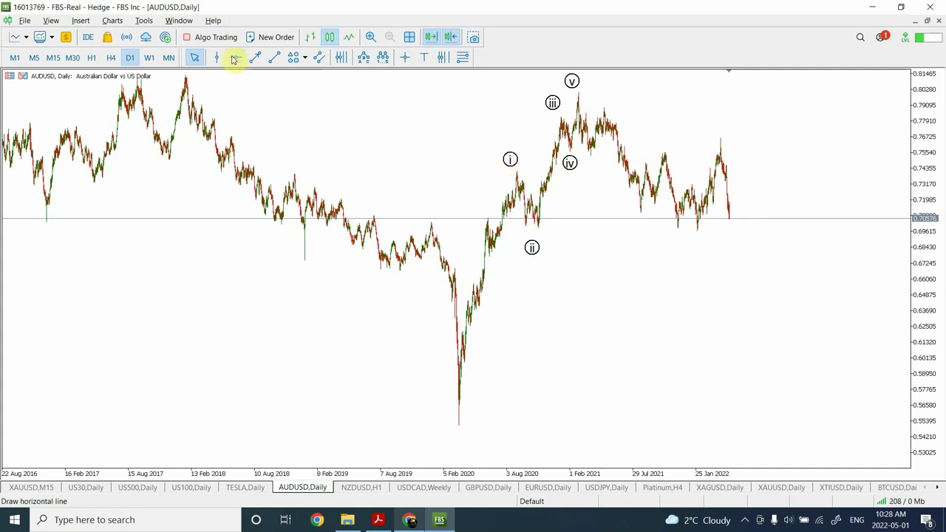
click(538, 227)
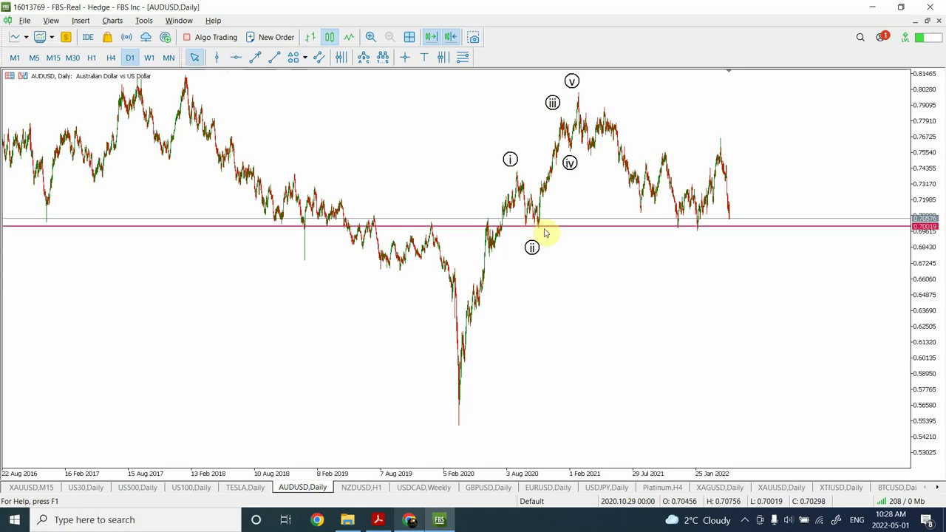
click(543, 229)
drag(543, 230, 546, 235)
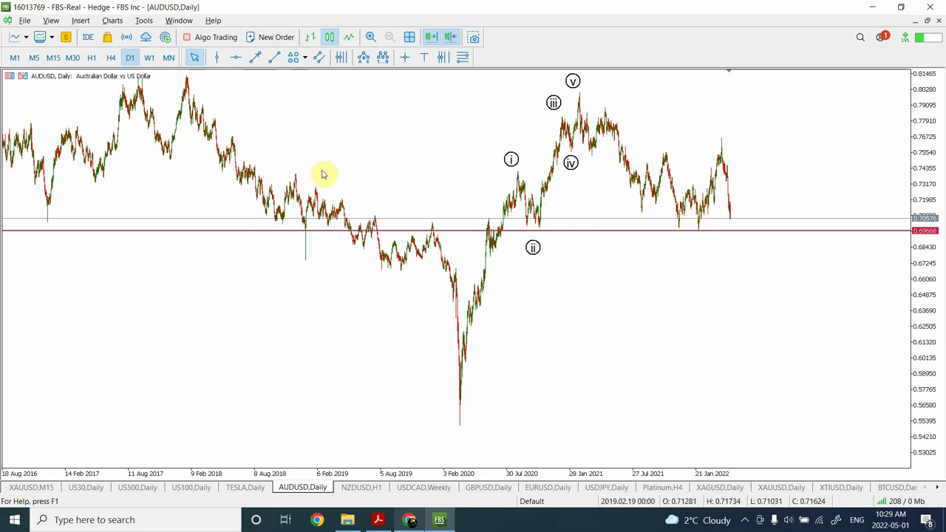
Draw a green upward trendline from the latest AUDUSD low, then view the H4 chart
click(274, 58)
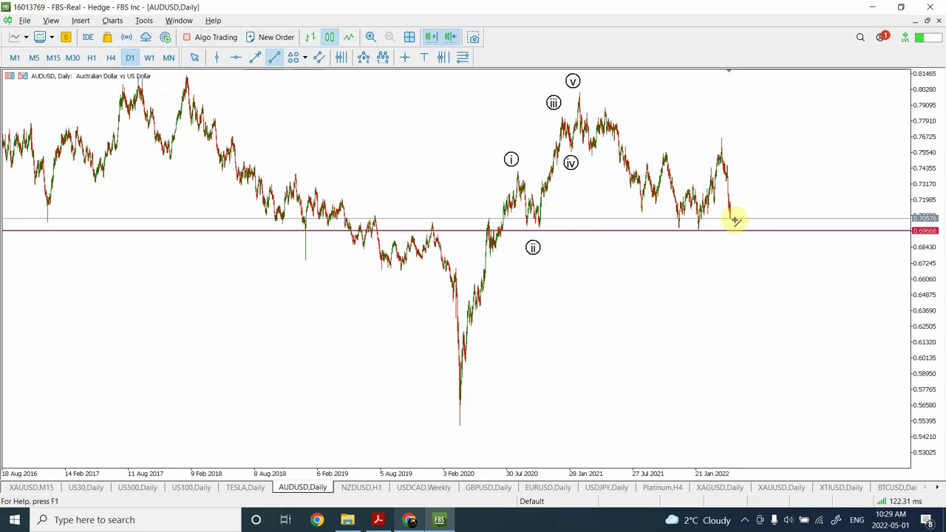
drag(736, 216, 771, 119)
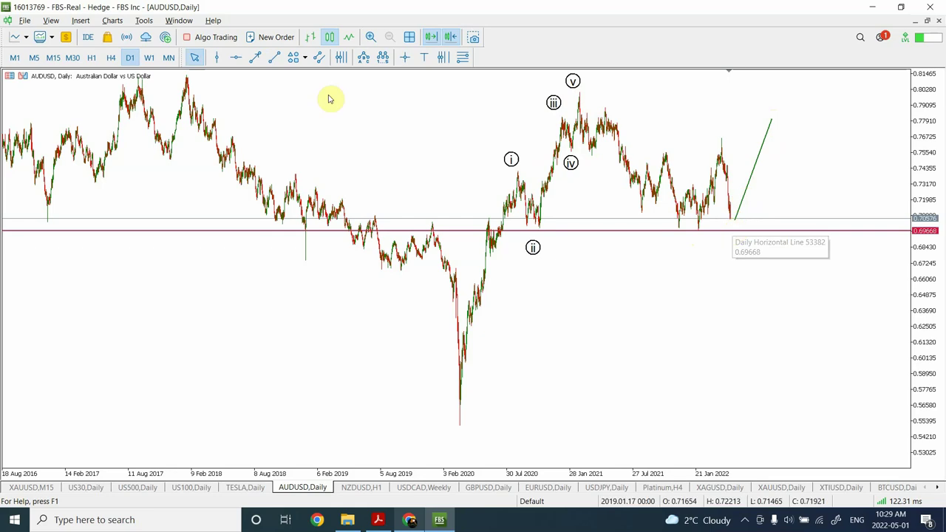
click(110, 59)
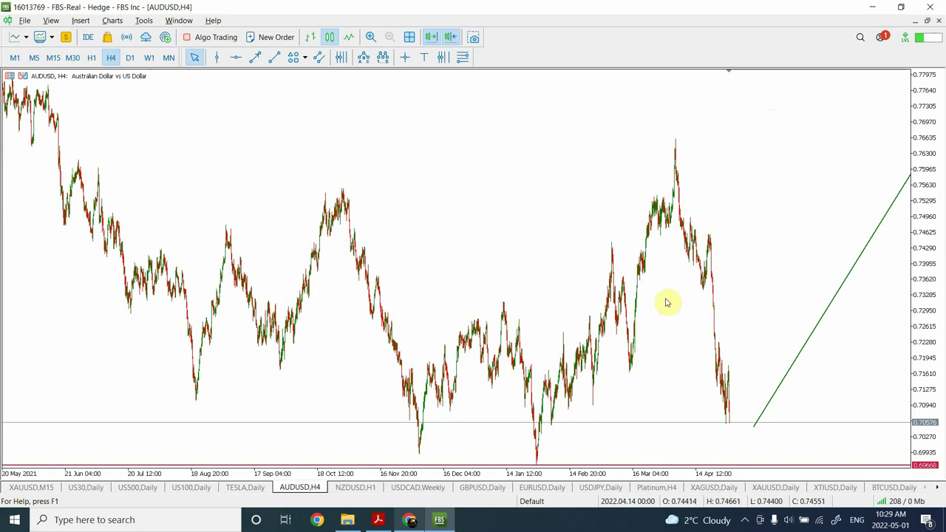
Draw a trendline from the March 2022 peak to the latest low, then extend the daily projection to 0.80
click(275, 65)
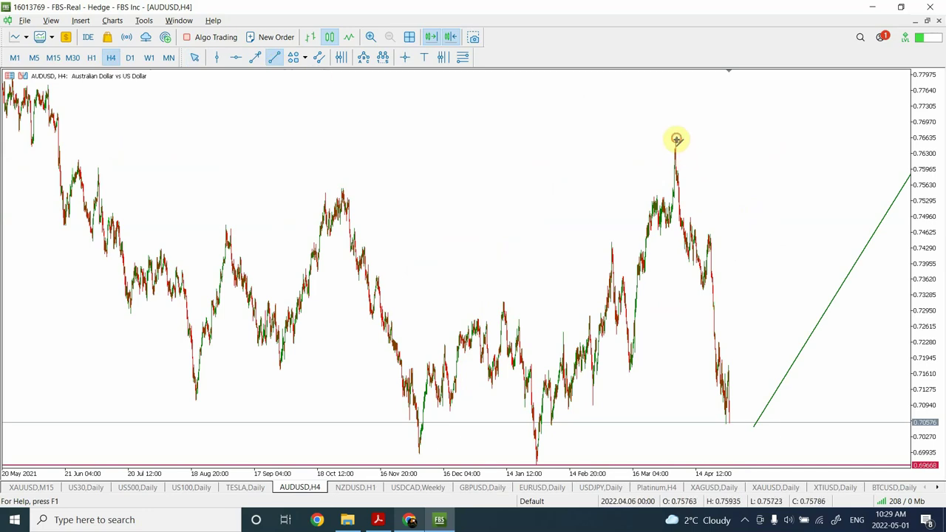
drag(677, 139, 778, 427)
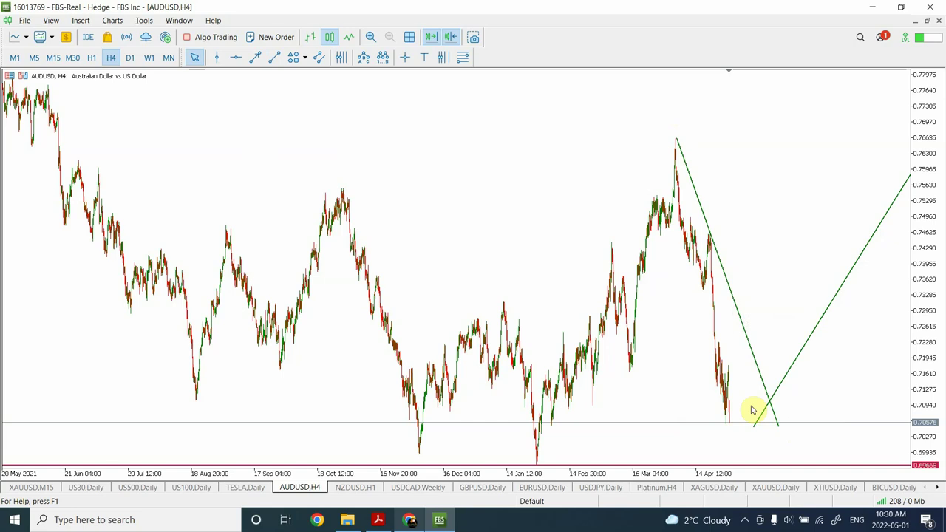
click(129, 59)
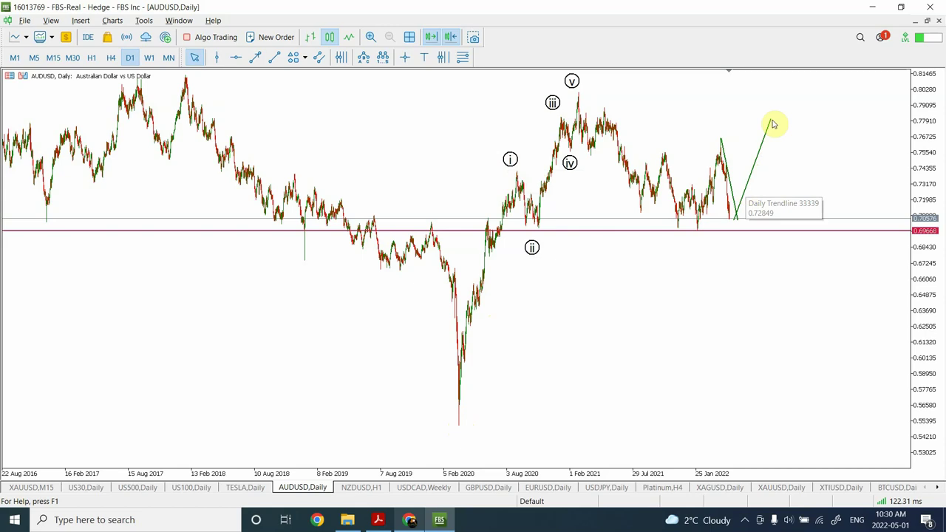
drag(769, 122, 786, 98)
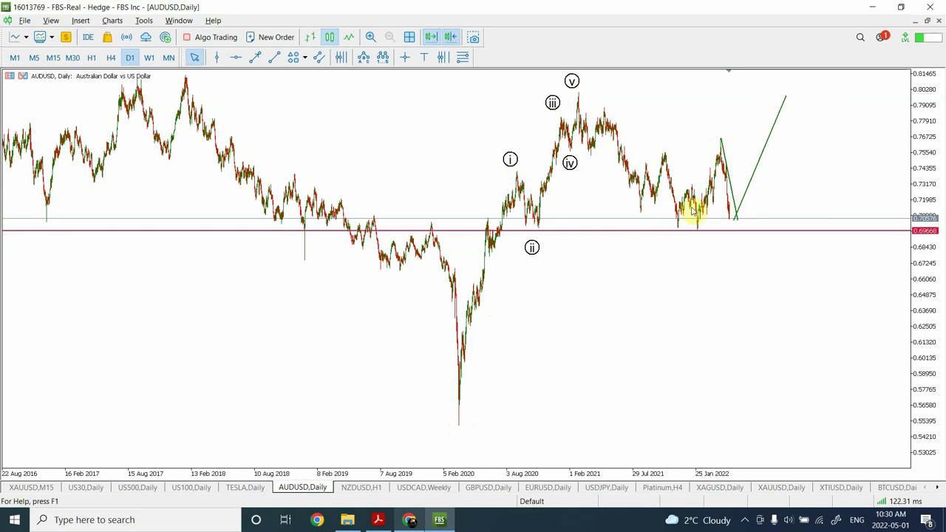
On the H1 chart mark horizontal levels near 0.7180 and 0.7228, then return to H4
click(111, 59)
click(92, 59)
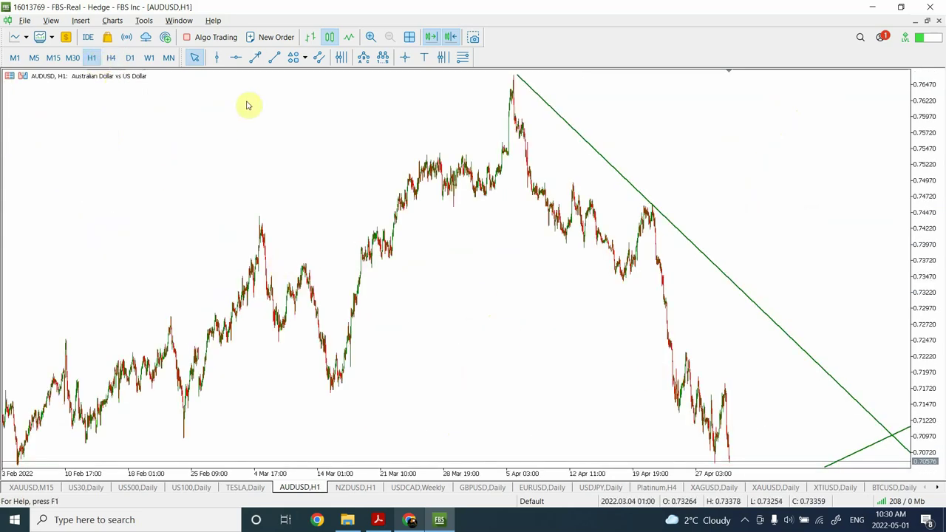
click(237, 60)
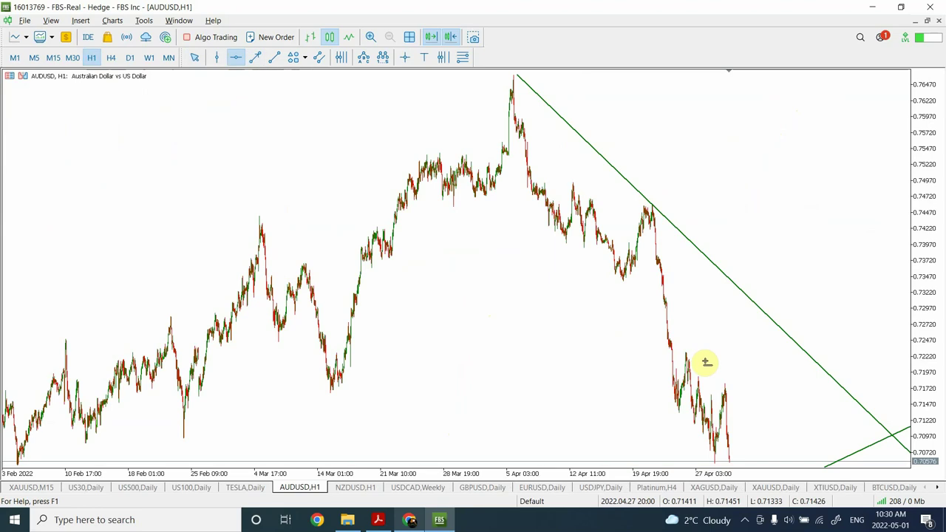
click(725, 384)
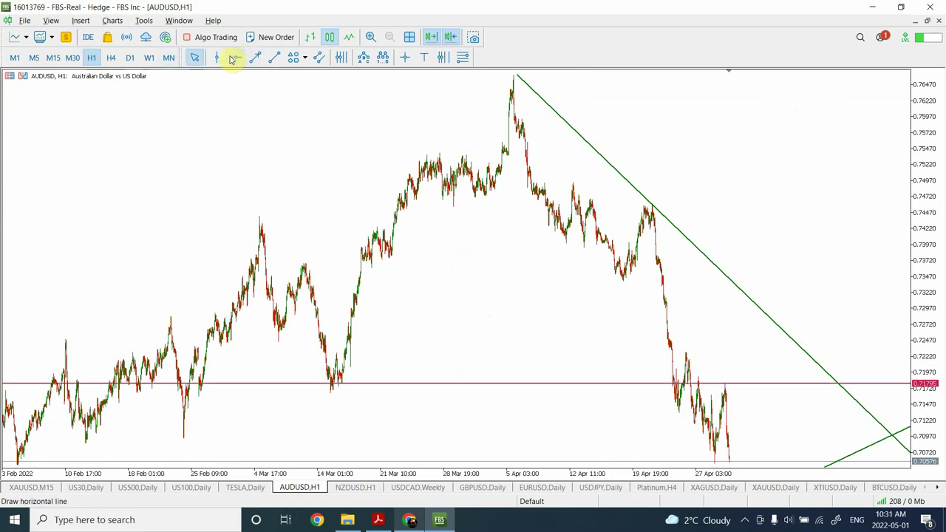
click(233, 58)
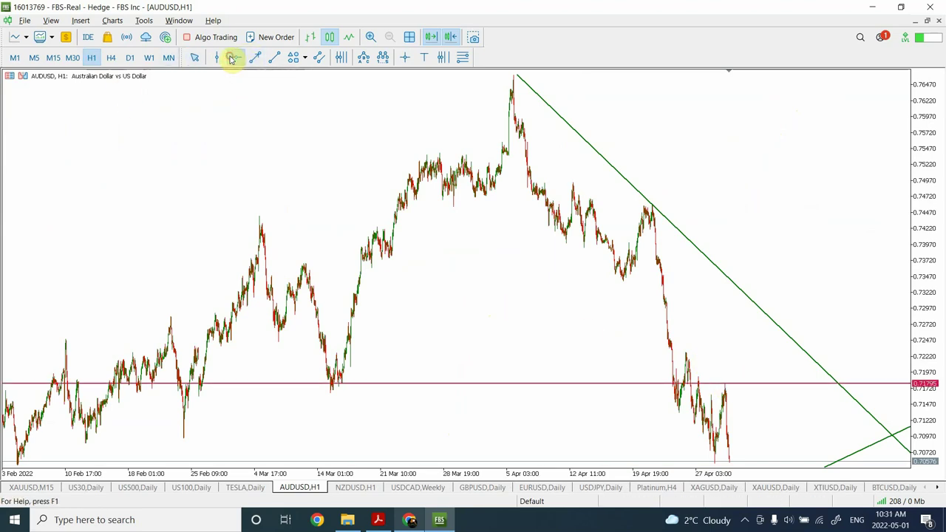
click(687, 353)
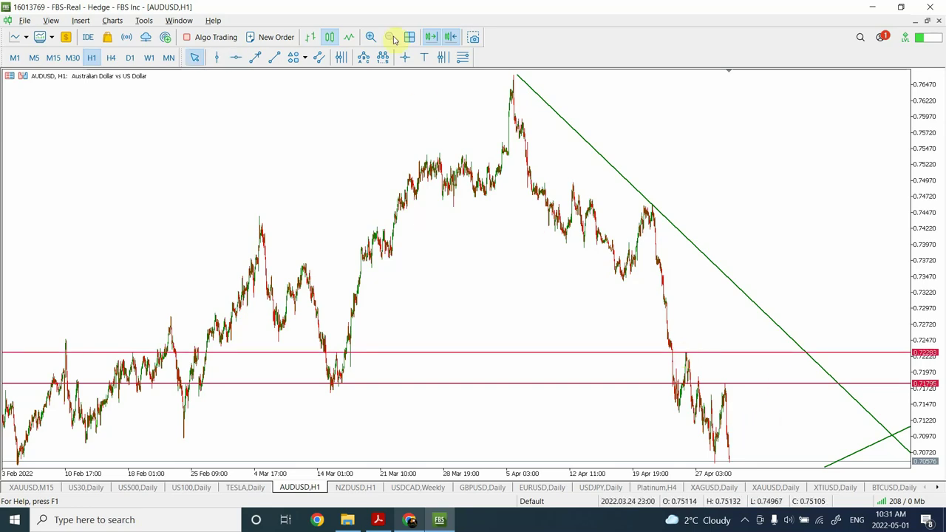
click(111, 58)
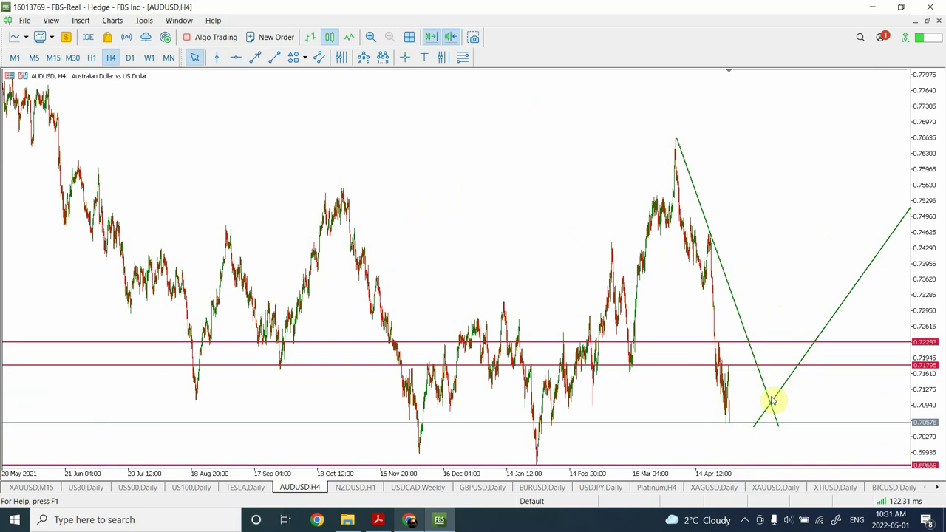
On the daily chart, pull the green upward projection's top end down to a lower target
click(130, 58)
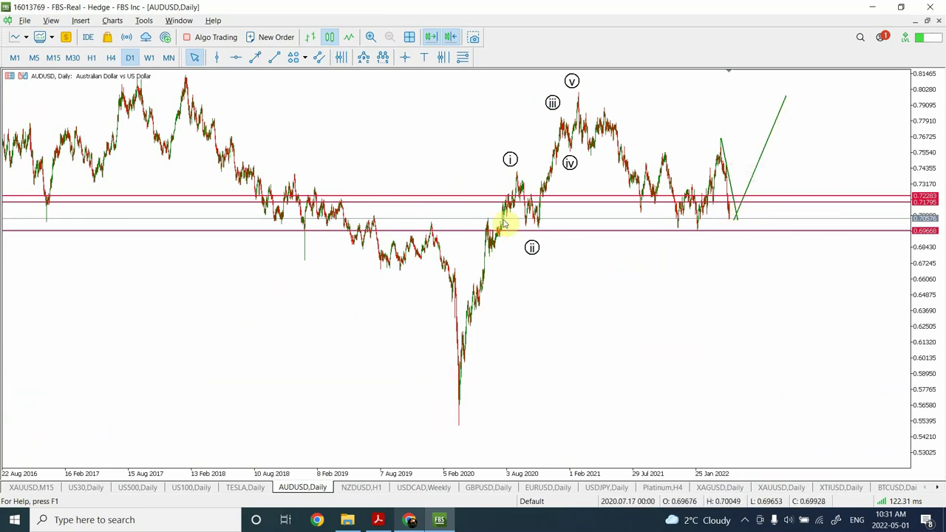
double_click(784, 97)
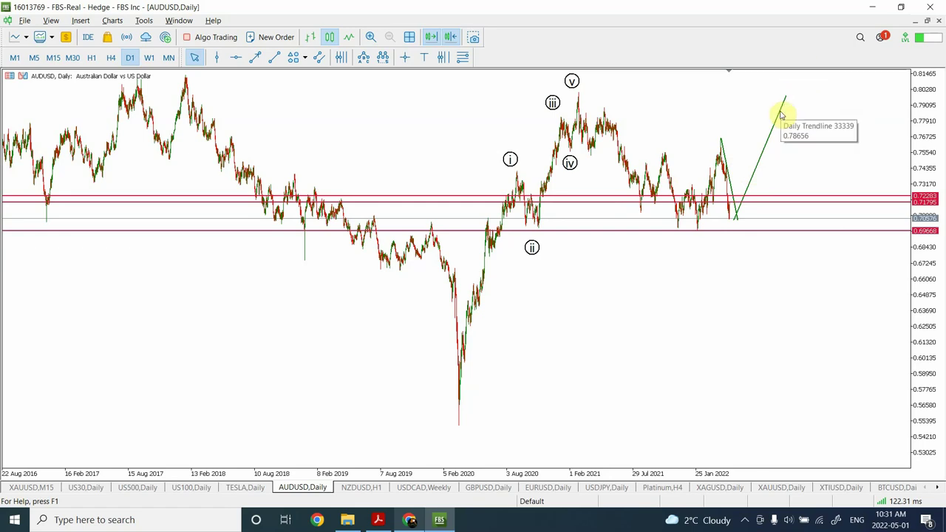
drag(785, 96, 752, 144)
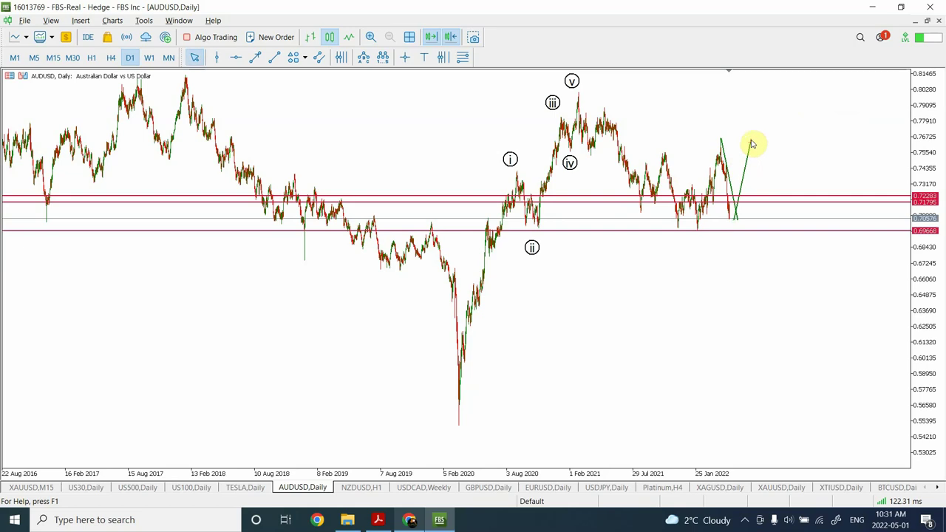
Review AUDUSD across H4, H1 and D1 timeframes, finishing on H1
click(110, 57)
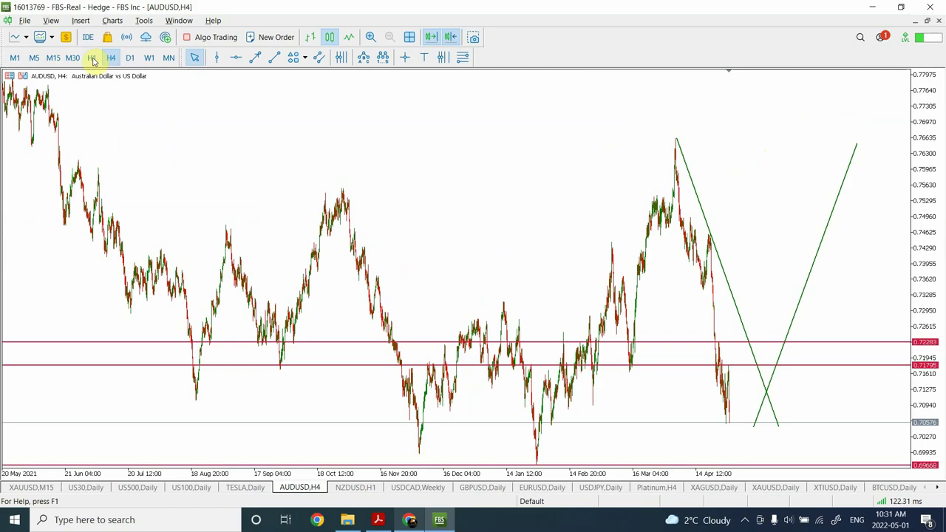
click(92, 58)
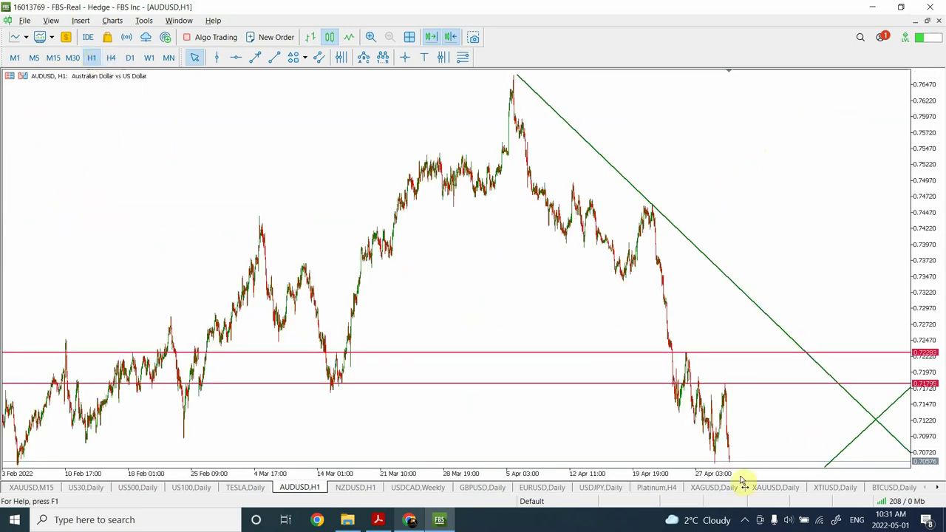
click(111, 59)
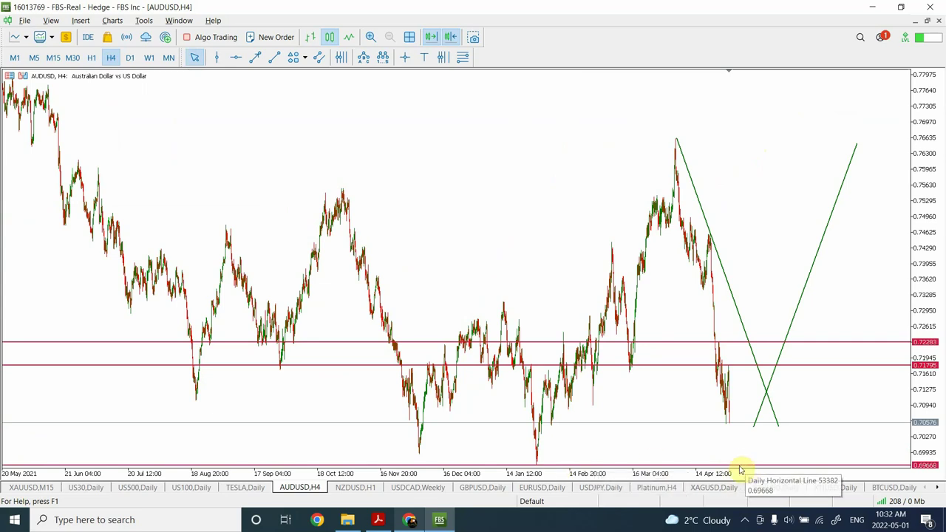
click(128, 58)
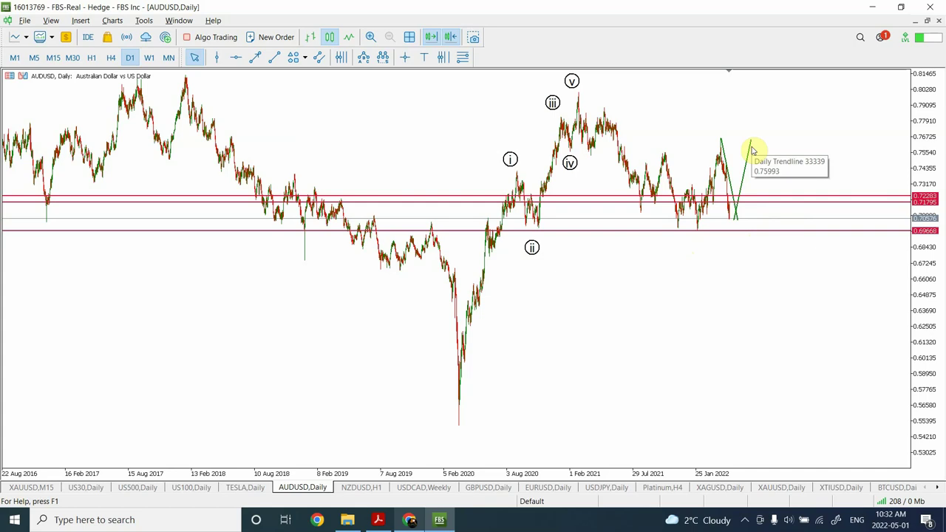
click(93, 59)
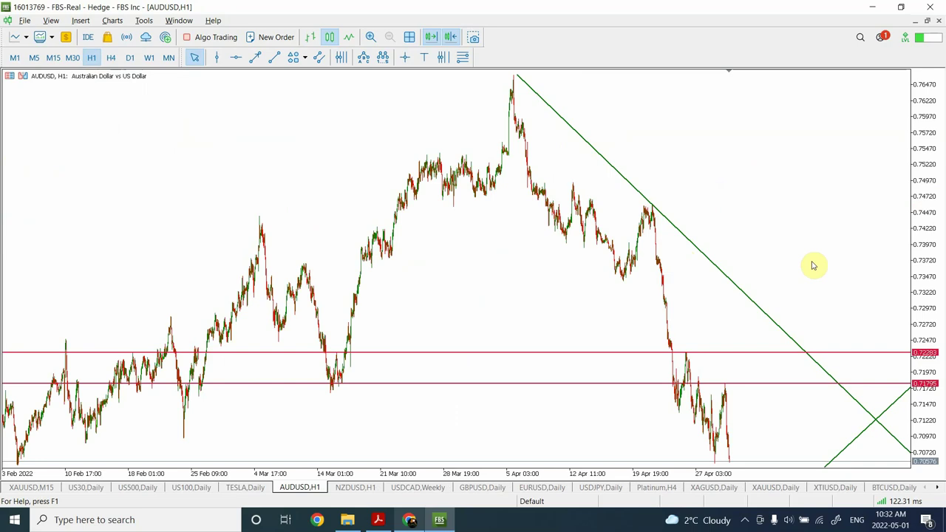
Open the NZDUSD chart on the D1 timeframe, showing its falling channel
click(355, 489)
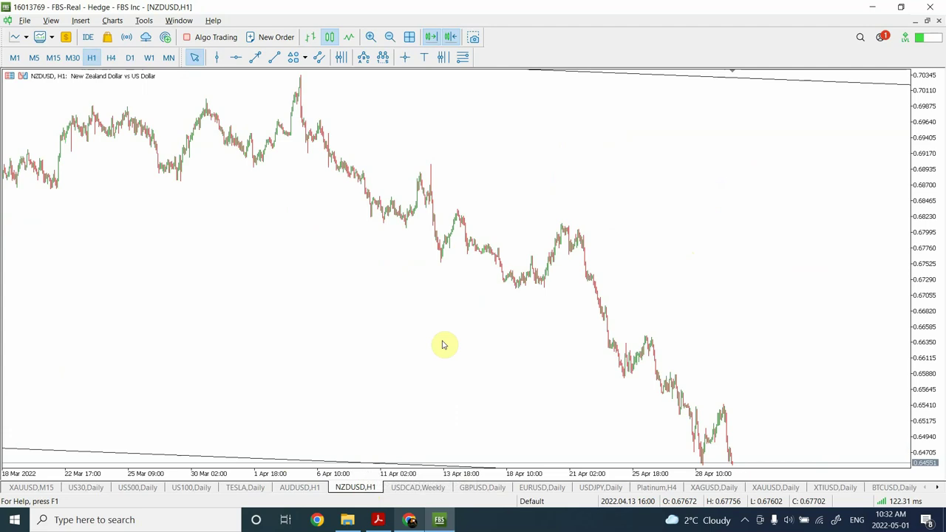
click(130, 59)
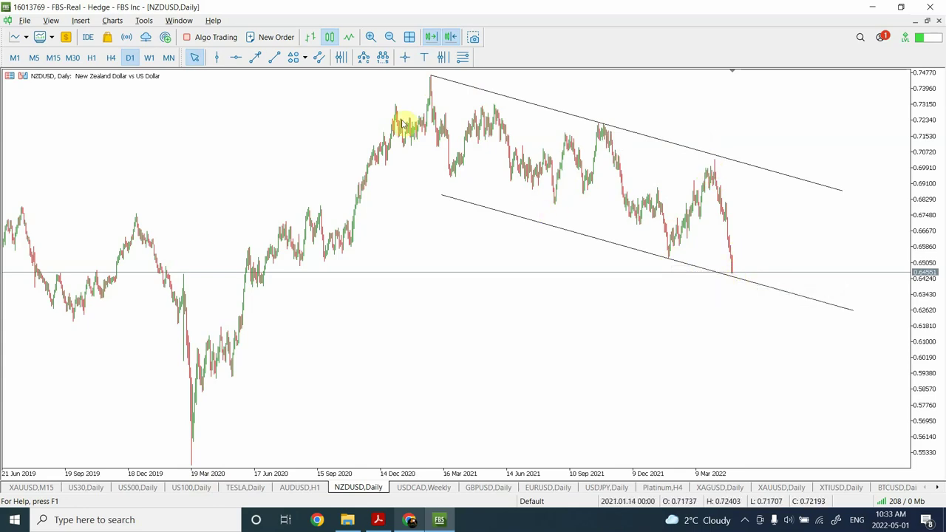
Draw an a-b-c Elliott correction wave inside the falling channel on the NZDUSD daily chart
click(361, 59)
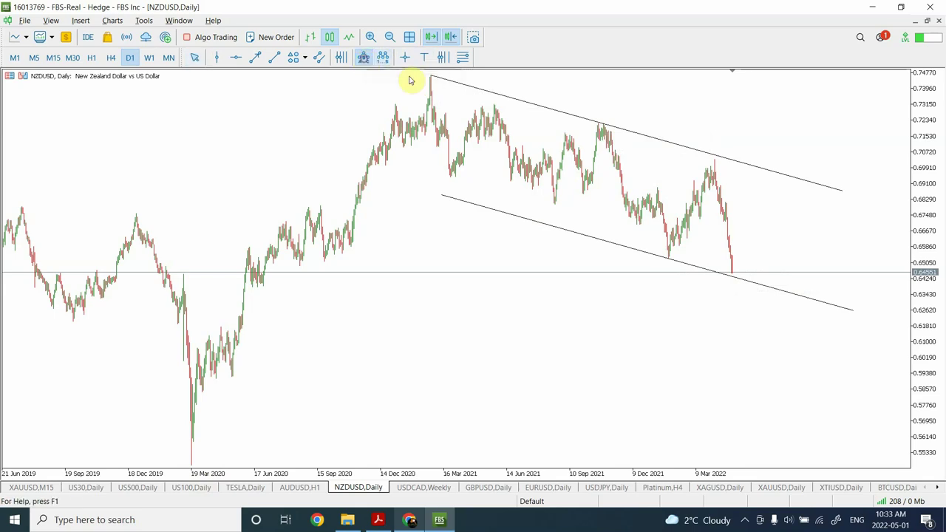
click(549, 215)
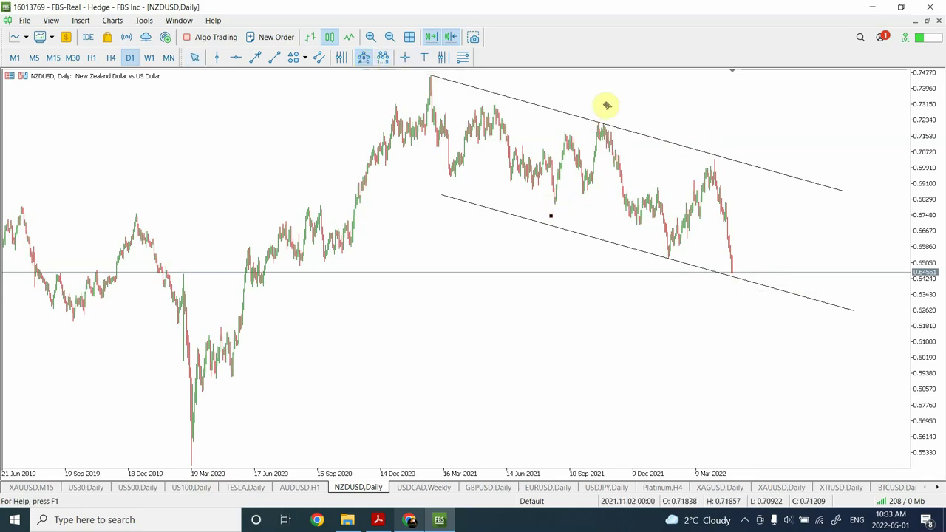
click(606, 104)
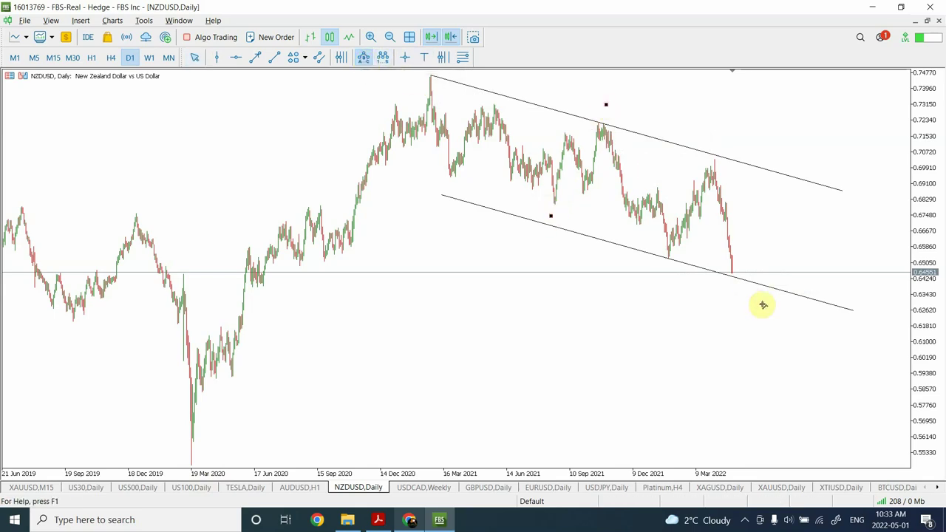
click(727, 290)
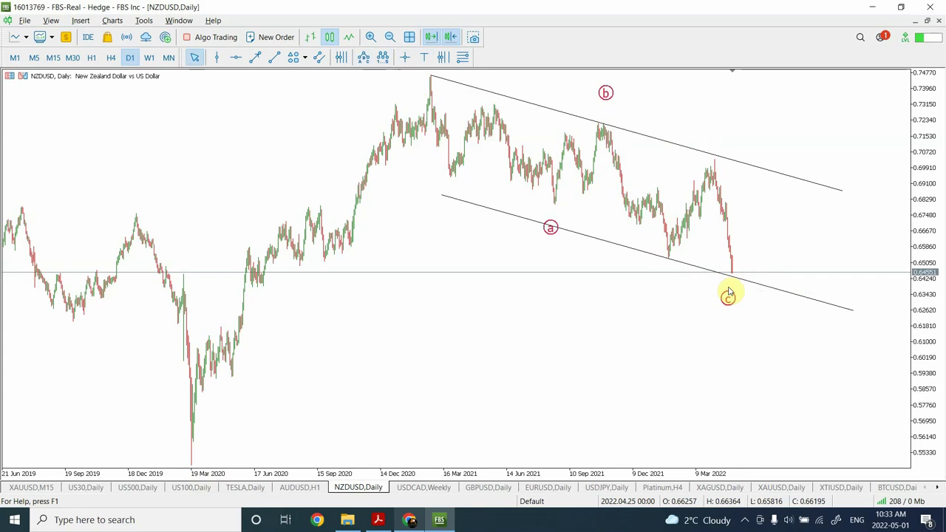
Label the 2020 rally with an i–v Elliott impulse wave ending at the peak
click(384, 62)
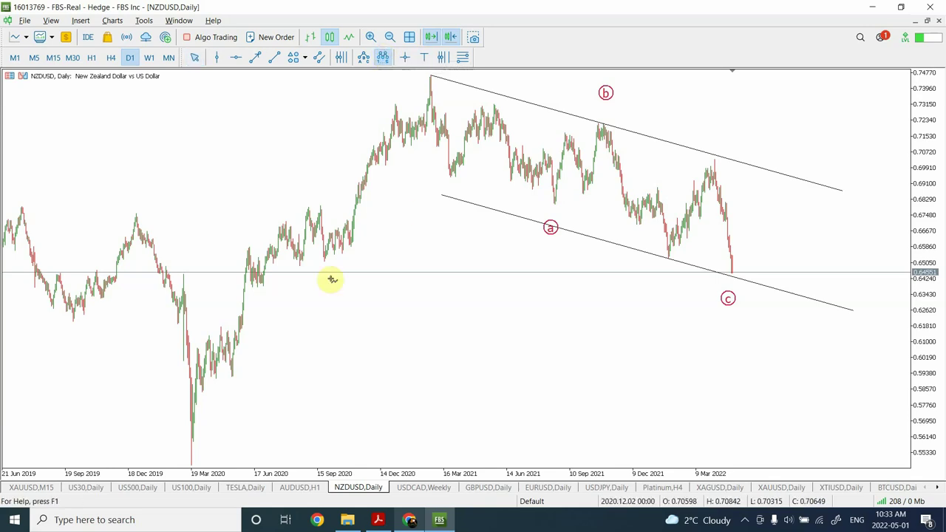
click(276, 218)
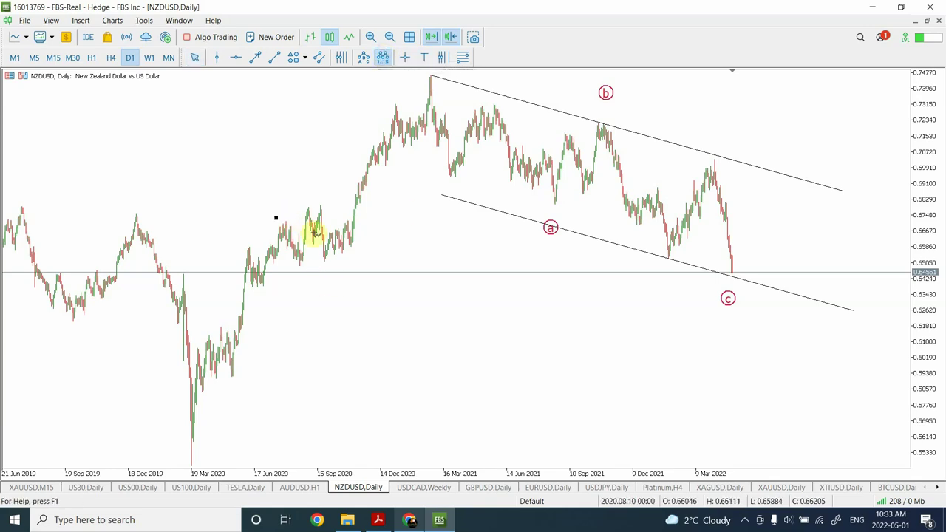
click(326, 271)
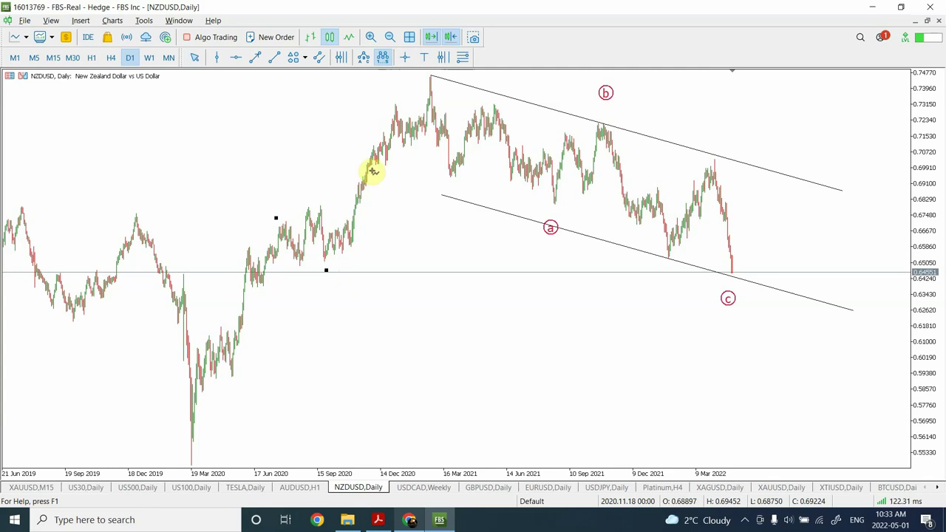
click(390, 99)
click(409, 153)
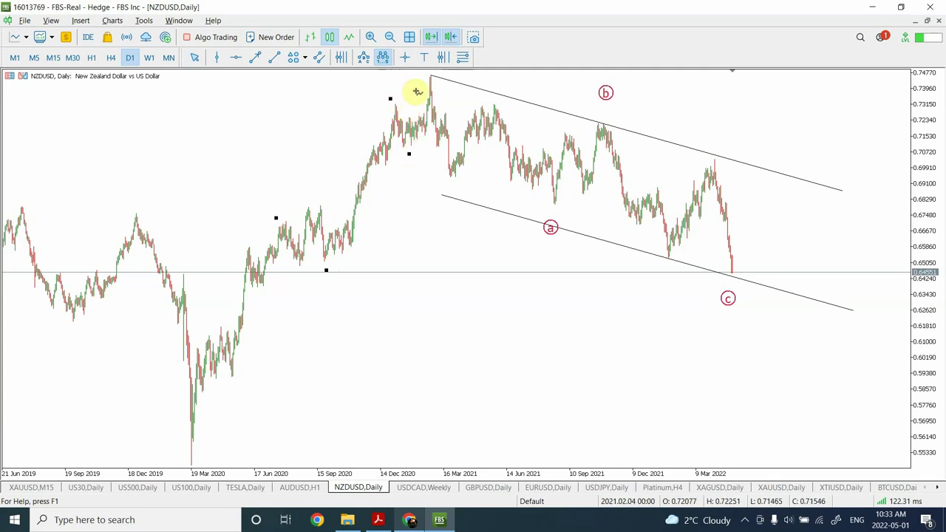
click(421, 78)
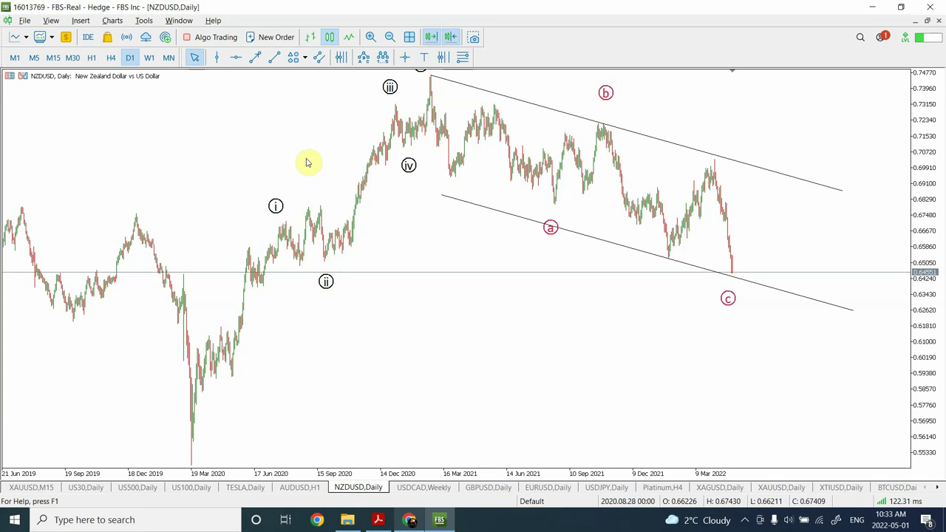
click(235, 56)
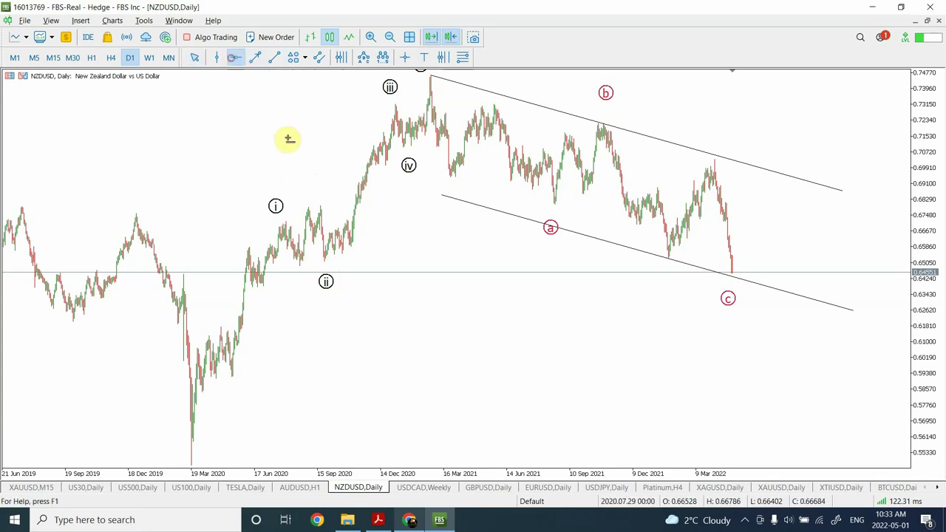
Add a red level at 0.63777 and a green line rising from the (c) low to the upper channel
click(257, 283)
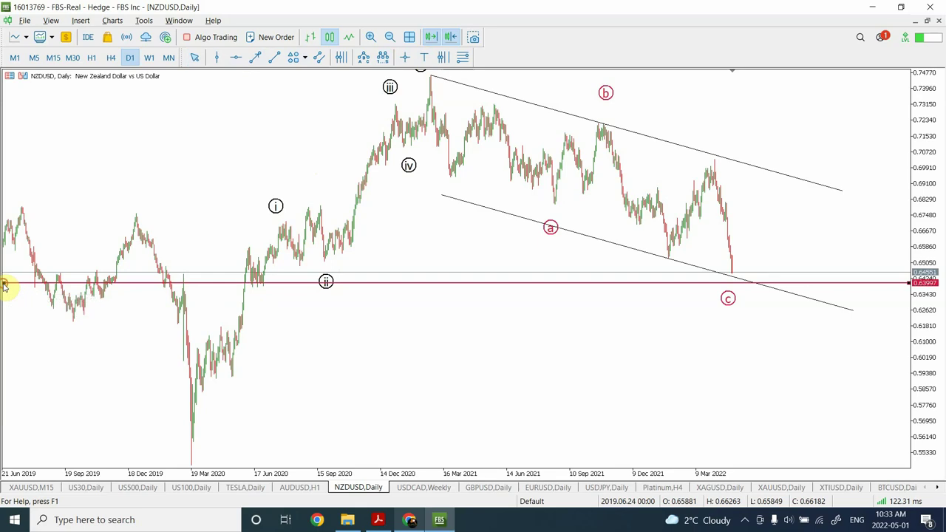
drag(3, 284, 3, 288)
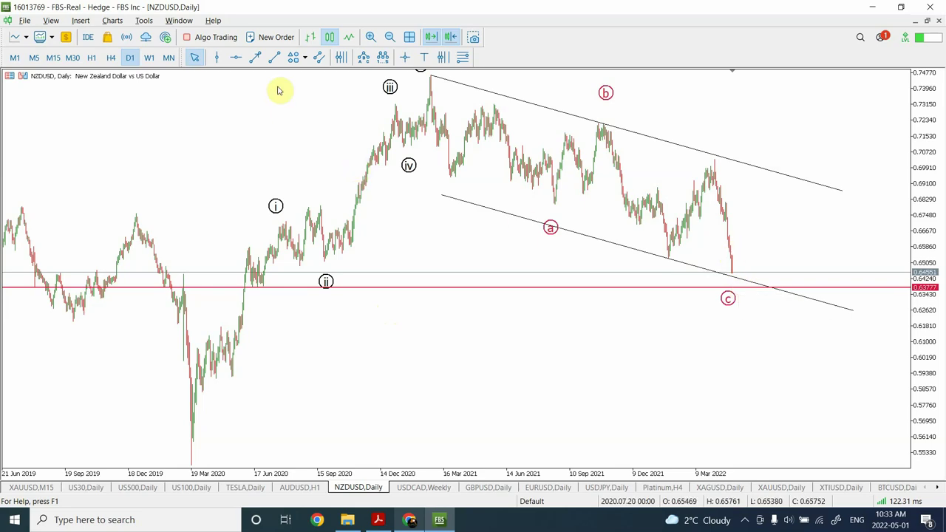
click(274, 59)
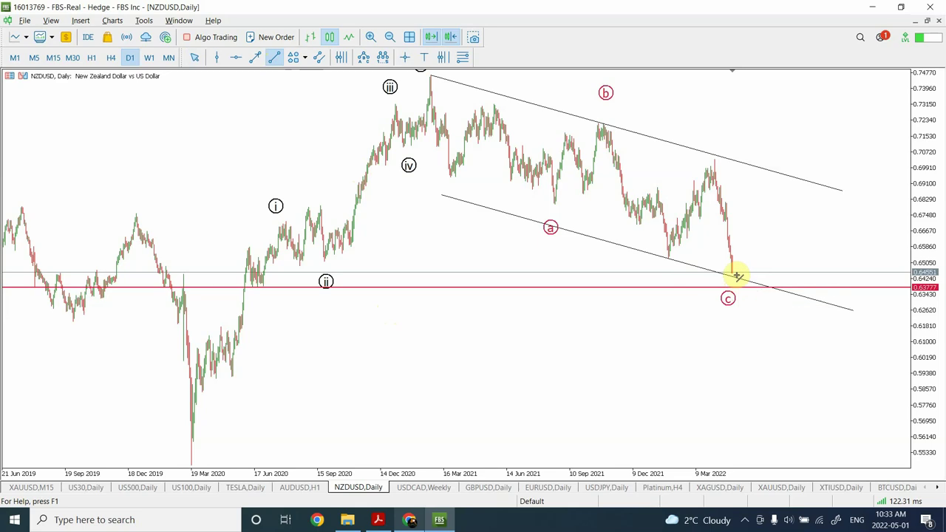
mouse_move(736, 276)
mouse_down()
mouse_move(738, 287)
mouse_move(736, 275)
mouse_up()
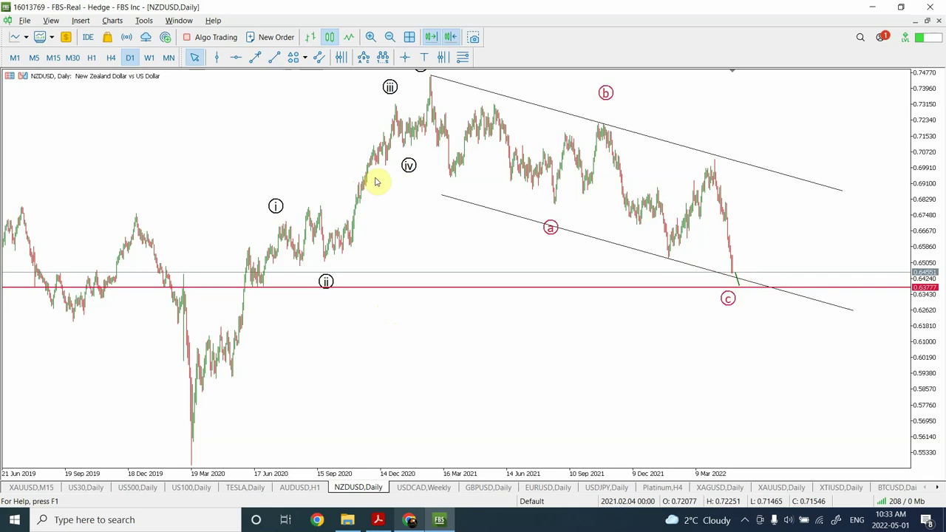
click(275, 58)
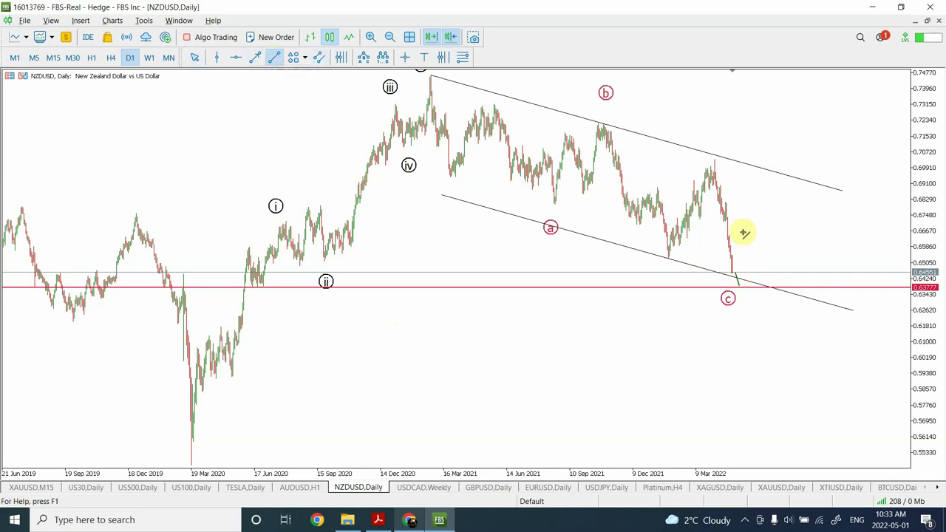
drag(739, 284, 757, 162)
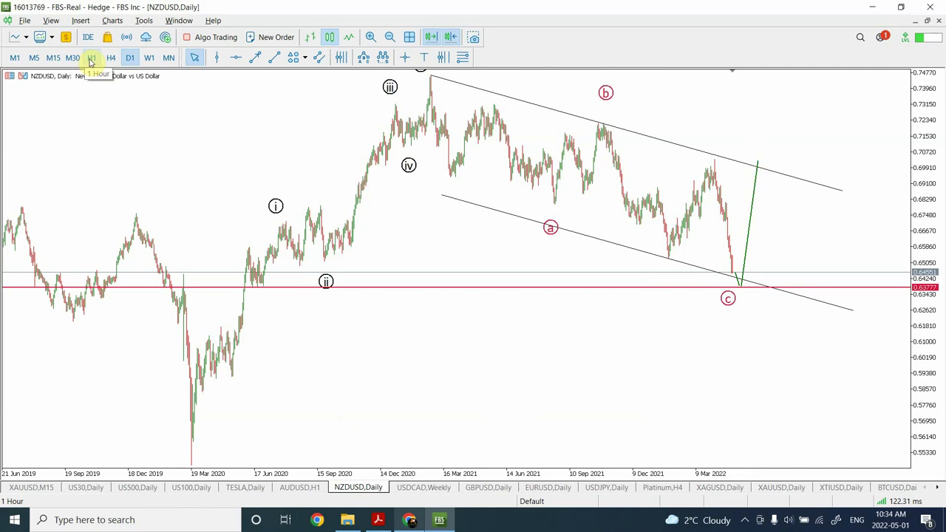
Switch NZDUSD to H1, zoom in, and place a red support line at about 0.6540
click(91, 58)
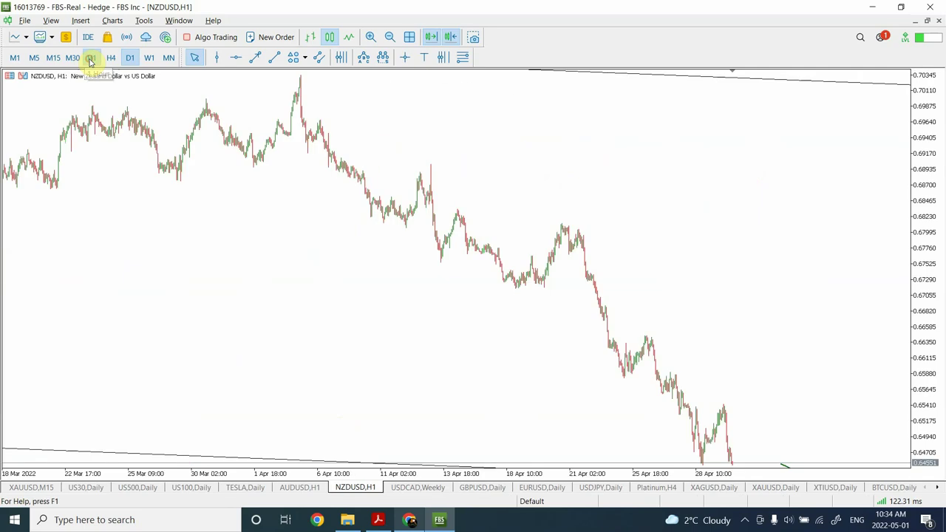
click(370, 37)
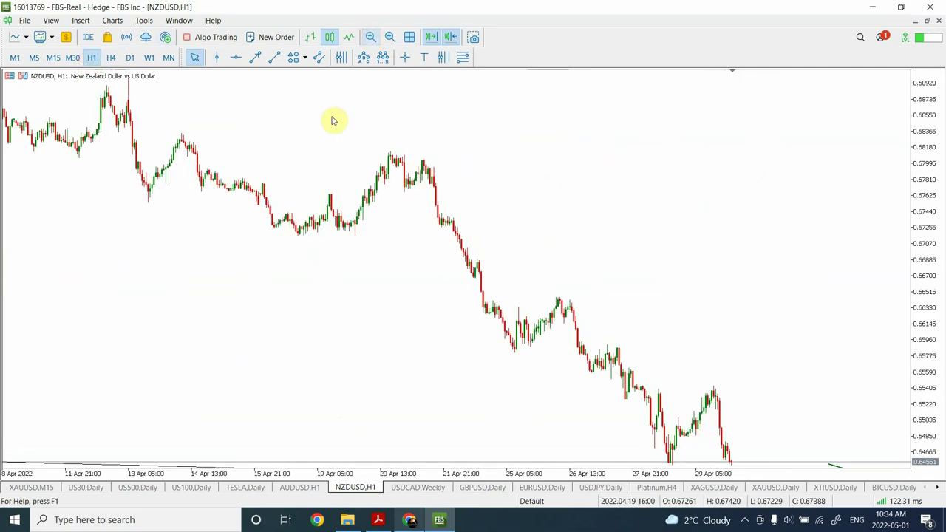
click(237, 59)
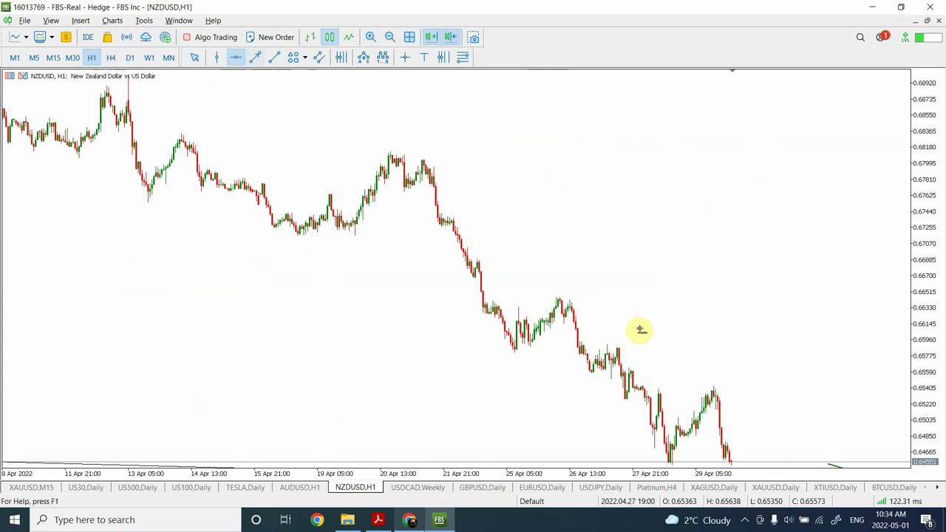
click(657, 390)
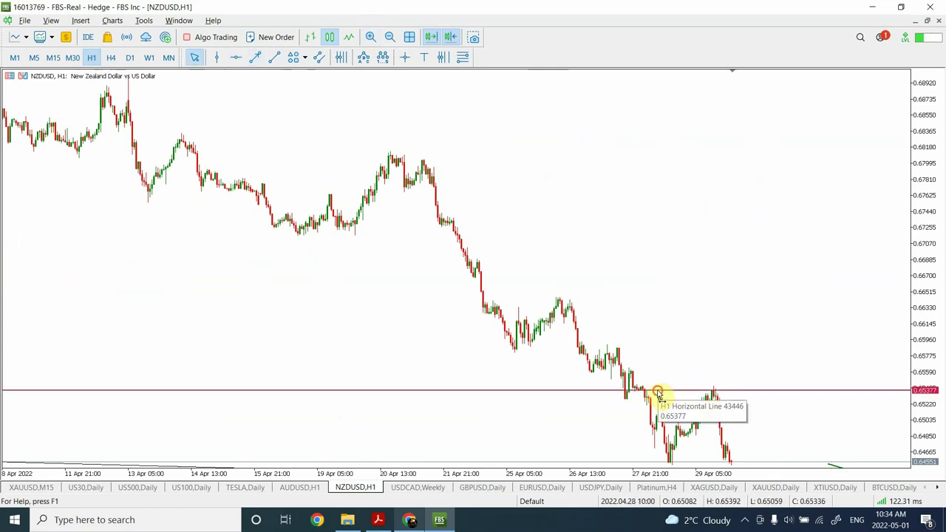
drag(660, 394, 662, 391)
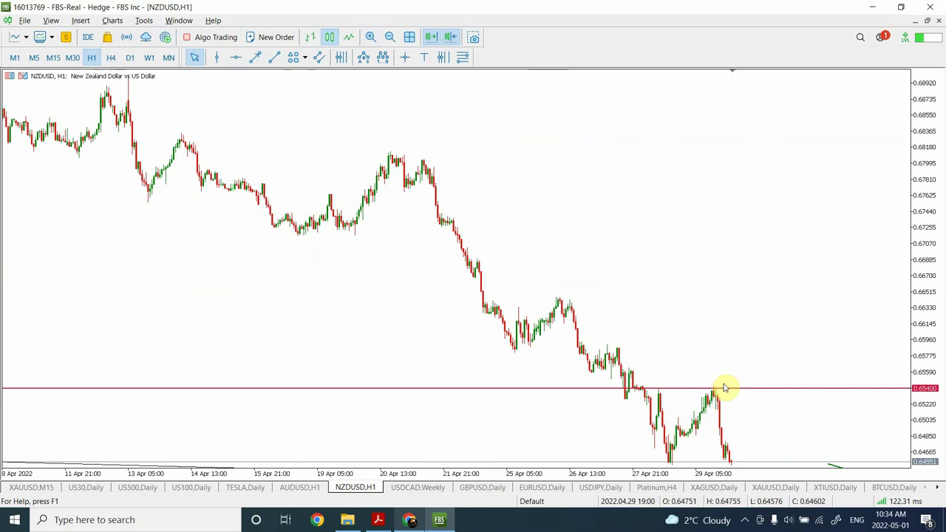
Draw a green trendline rising from the latest low to about 0.662
click(274, 58)
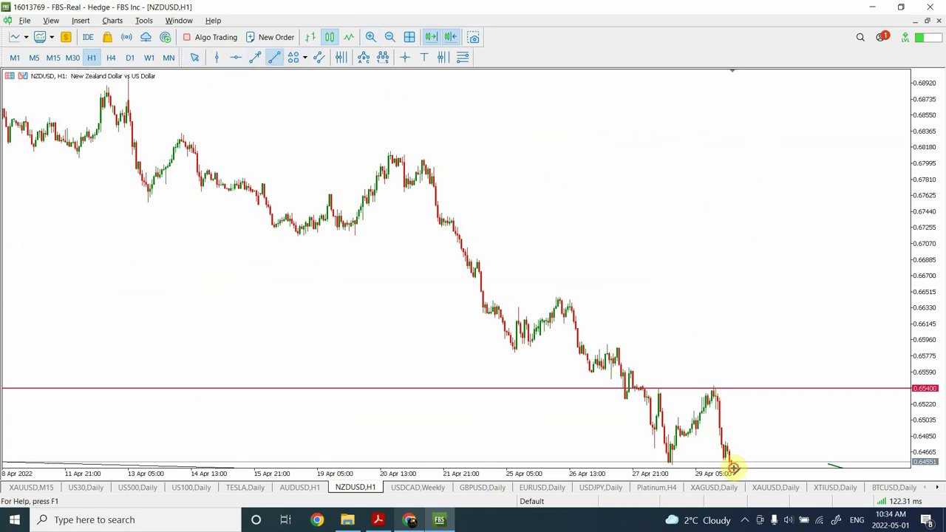
drag(733, 467, 771, 323)
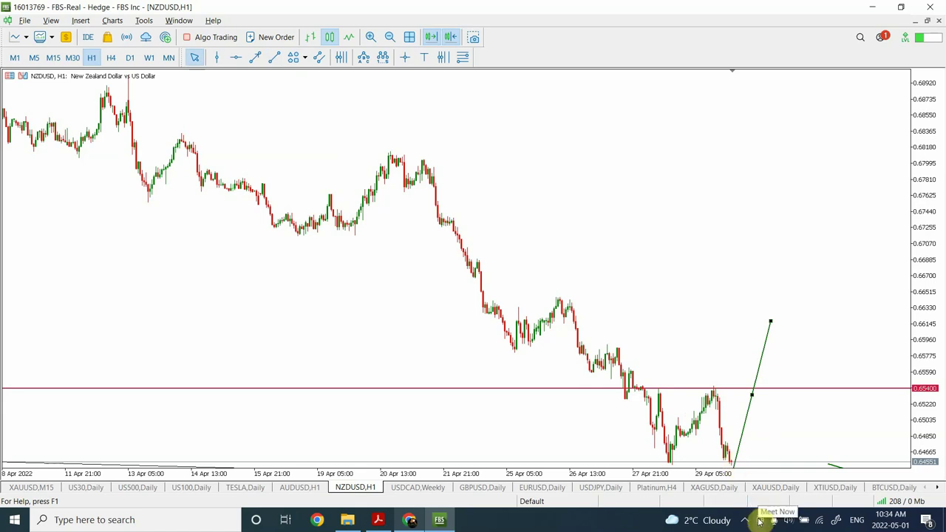
drag(771, 321, 774, 312)
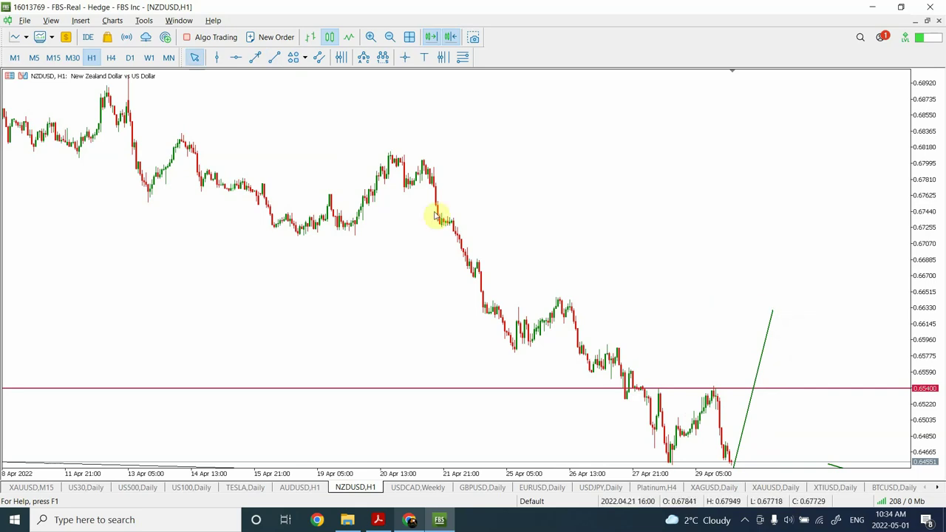
Zoom out, check H4, return to H1, and draw a green downtrend line from the 1 Apr peak
click(390, 37)
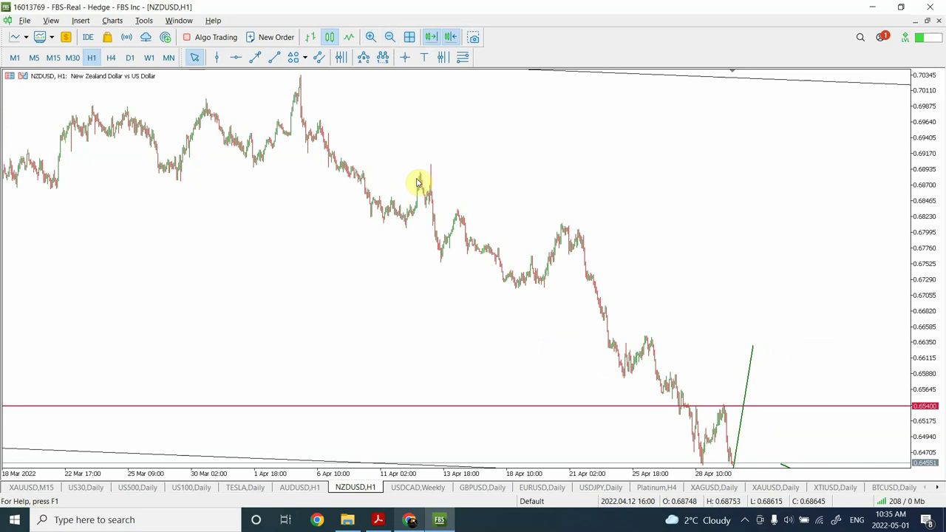
click(110, 59)
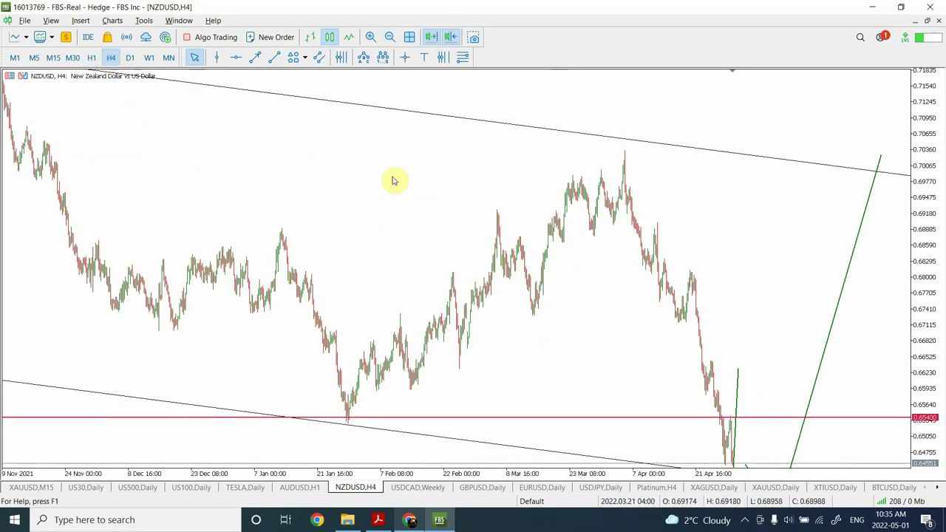
click(91, 59)
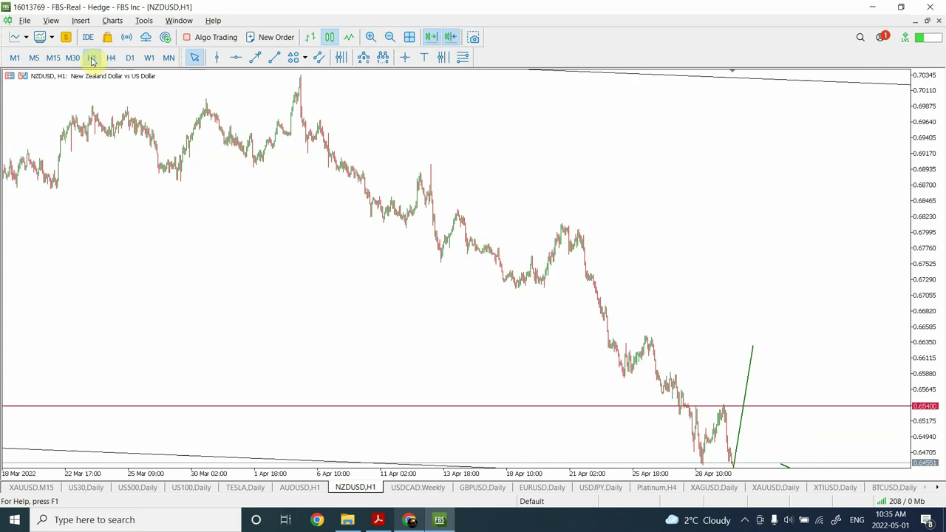
click(274, 57)
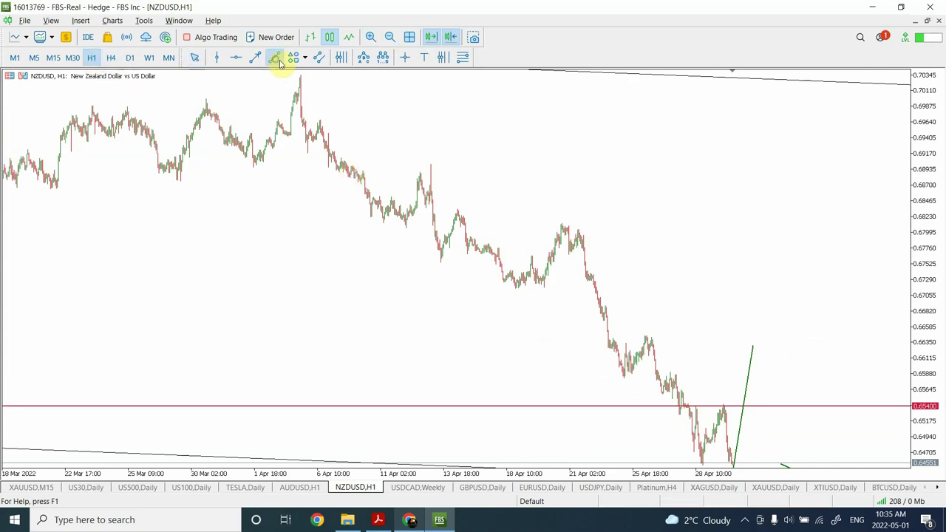
mouse_move(300, 76)
mouse_down()
mouse_move(676, 273)
mouse_move(820, 387)
mouse_move(906, 412)
mouse_up()
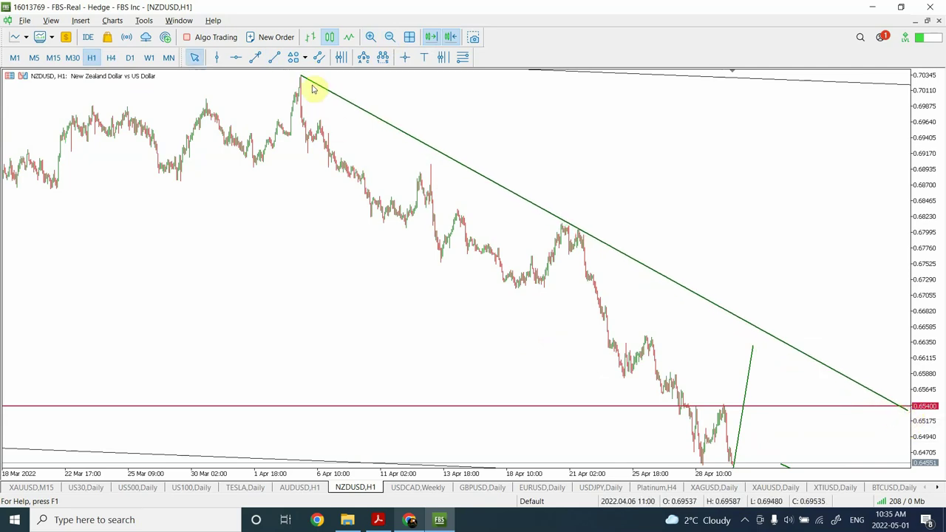
click(703, 466)
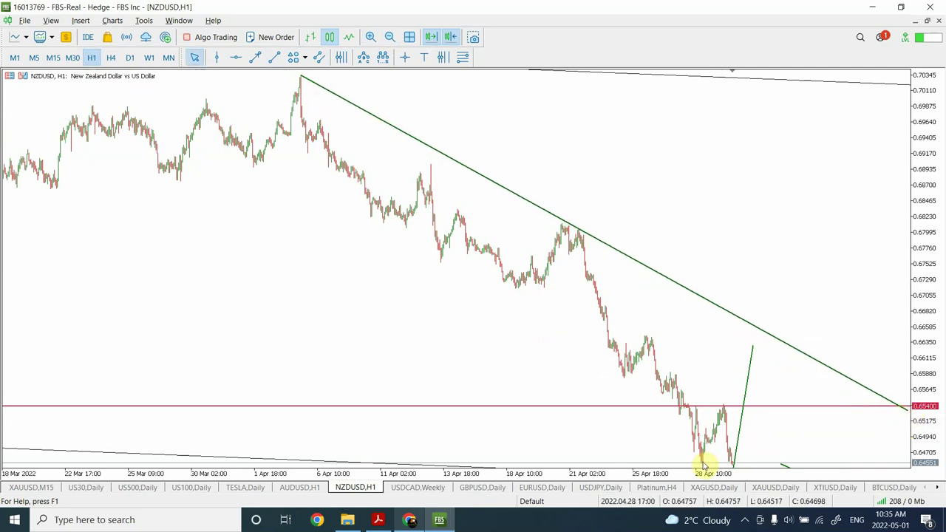
Draw a steeper green downtrend line from the 21 Apr high
click(275, 58)
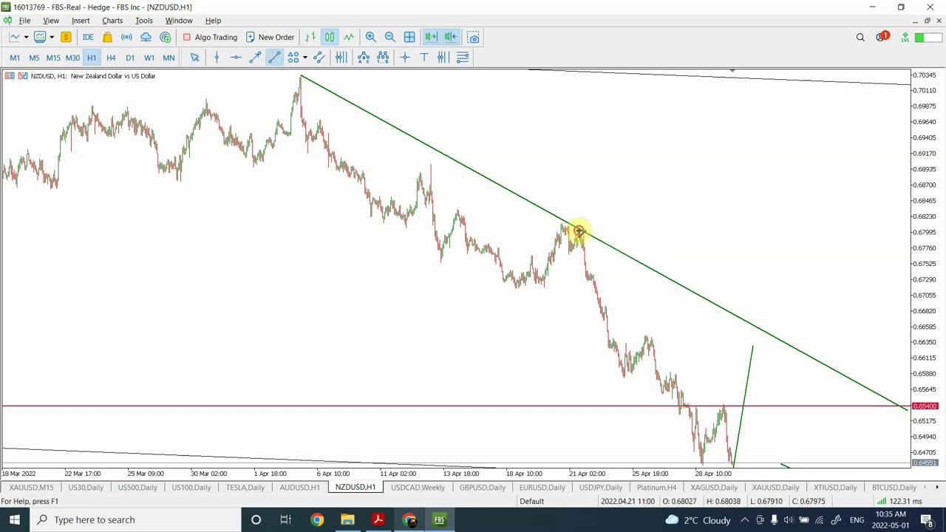
drag(578, 231, 778, 466)
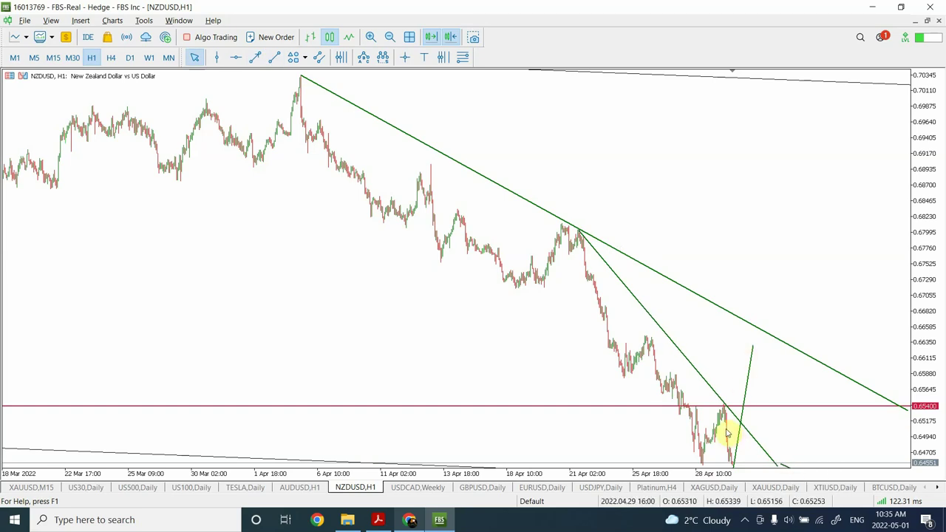
click(745, 368)
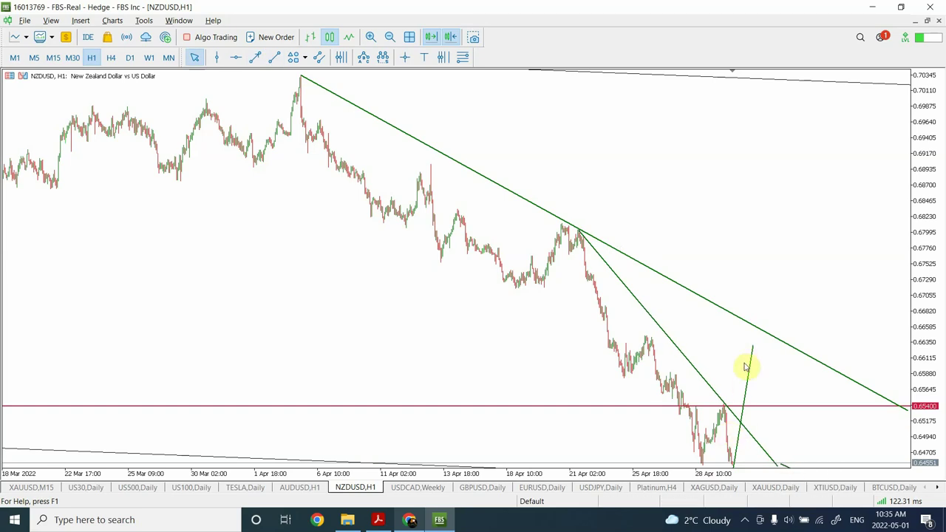
On NZDUSD H4, extend the green rising line to the upper channel, then show the USDCAD weekly chart
click(112, 59)
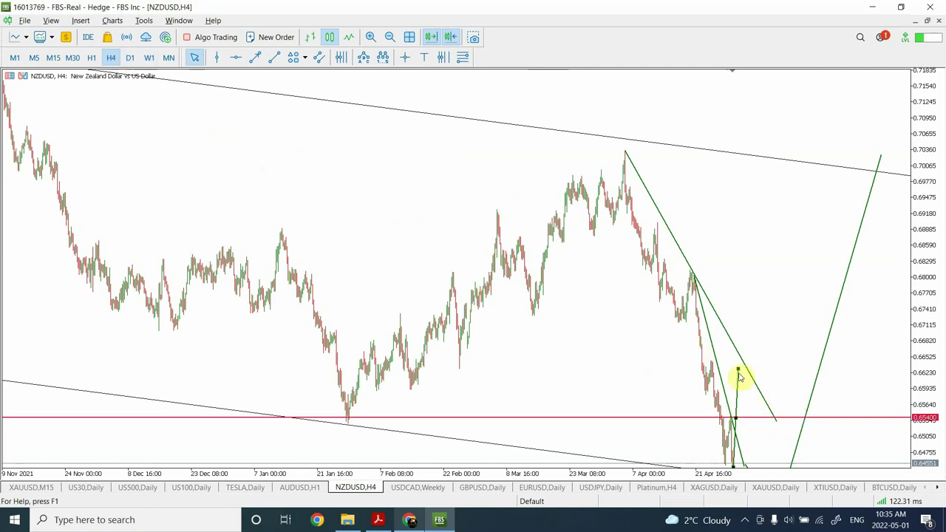
drag(739, 372, 766, 243)
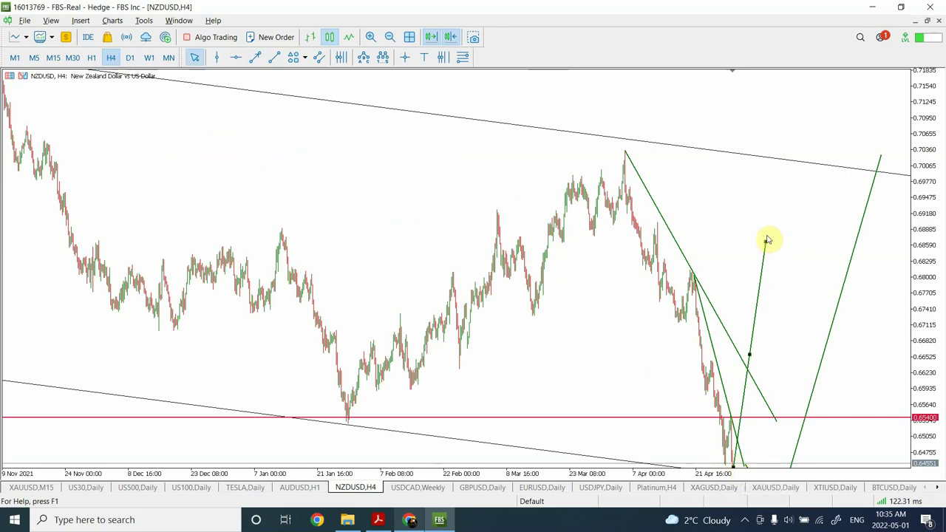
drag(765, 245, 786, 158)
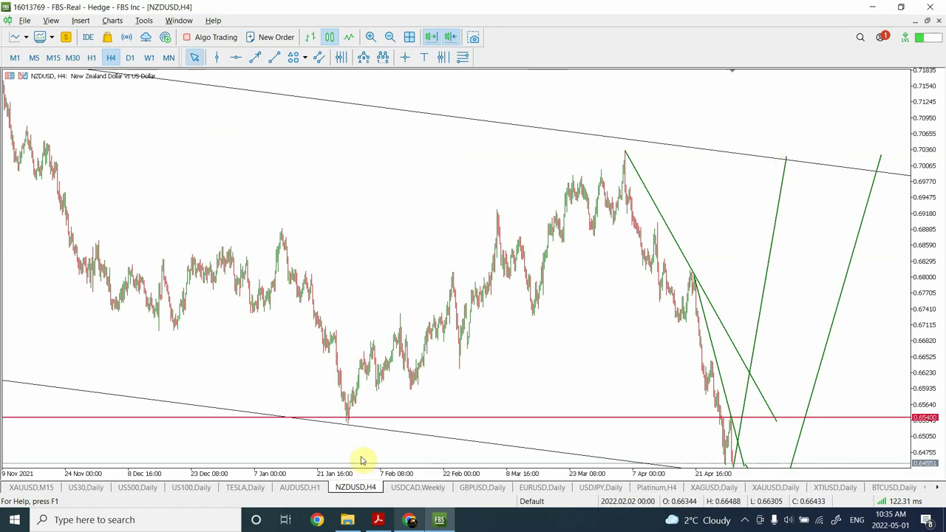
click(409, 488)
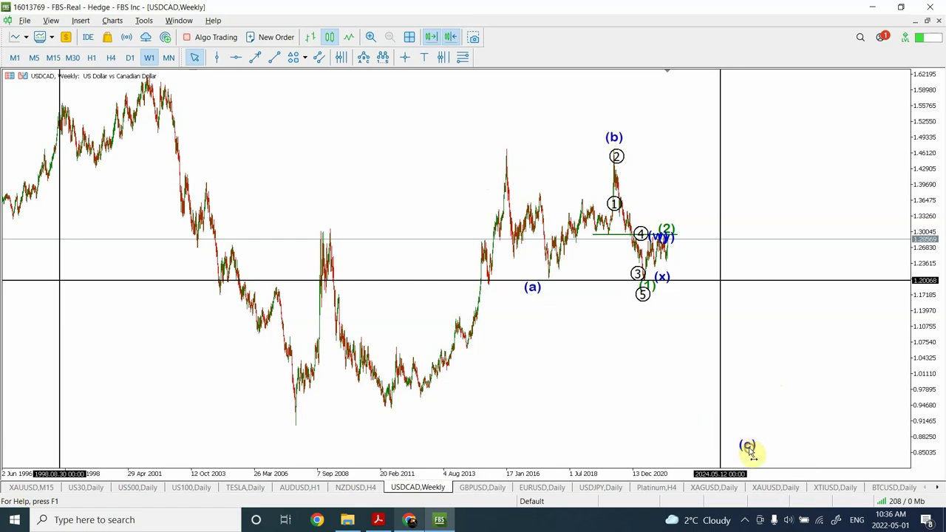
Move the (c) label up and left, then draw a green projection from wave (2) down to (c)
drag(739, 439, 703, 419)
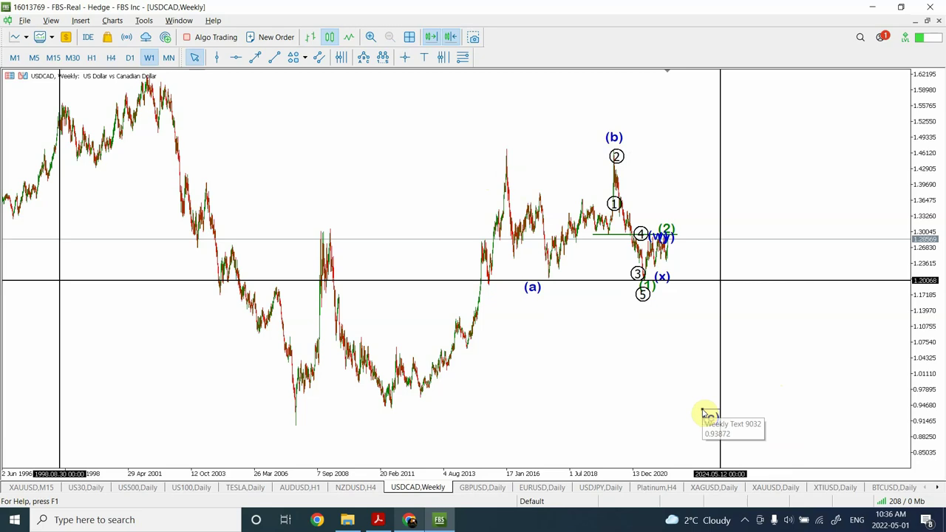
double_click(708, 416)
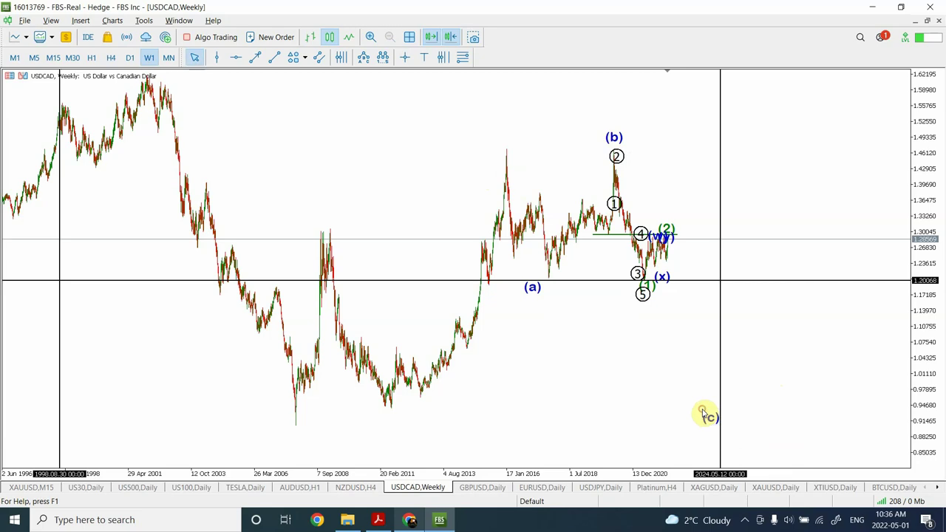
click(273, 59)
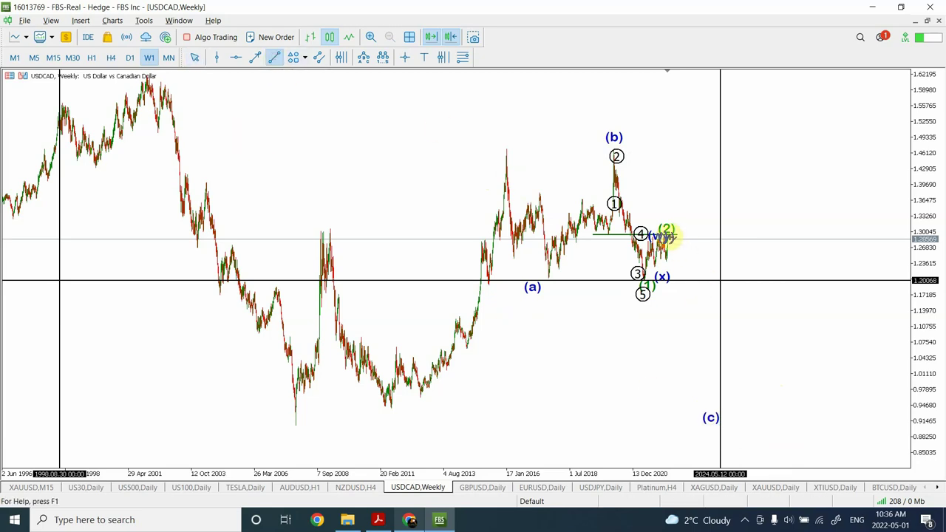
drag(666, 236, 710, 411)
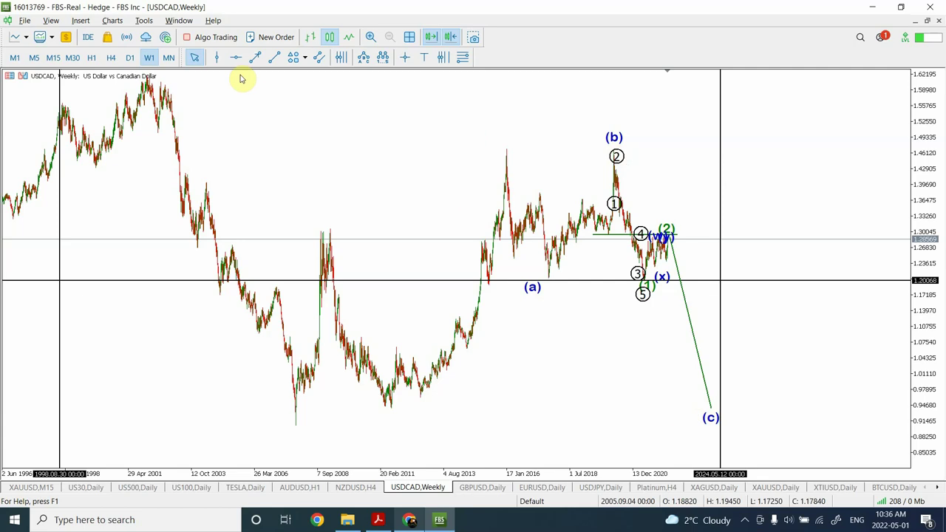
click(130, 59)
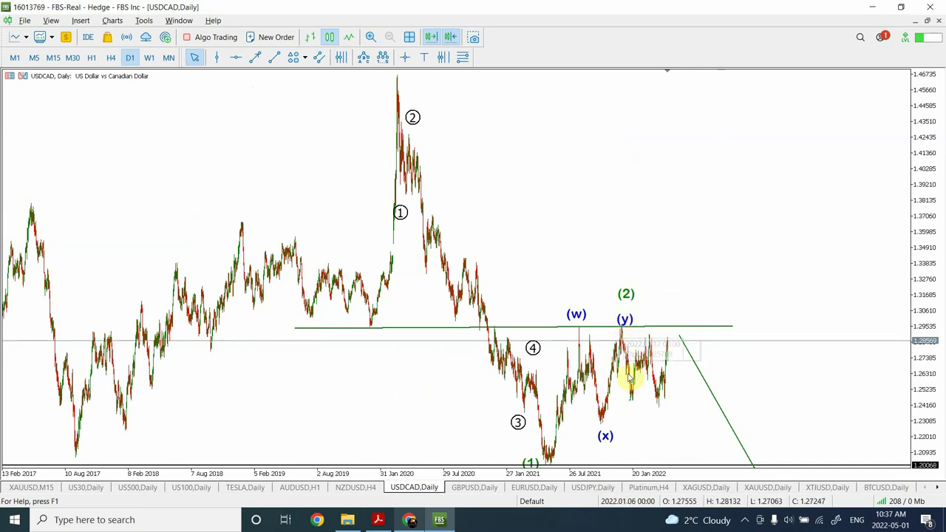
Zoom the USDCAD daily chart in and out to review the wave count, then switch to H4
click(370, 37)
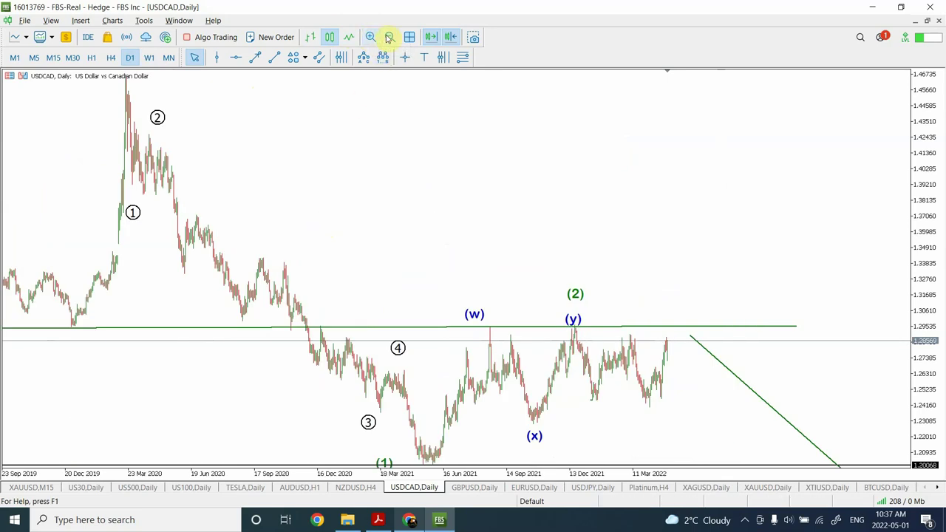
click(388, 37)
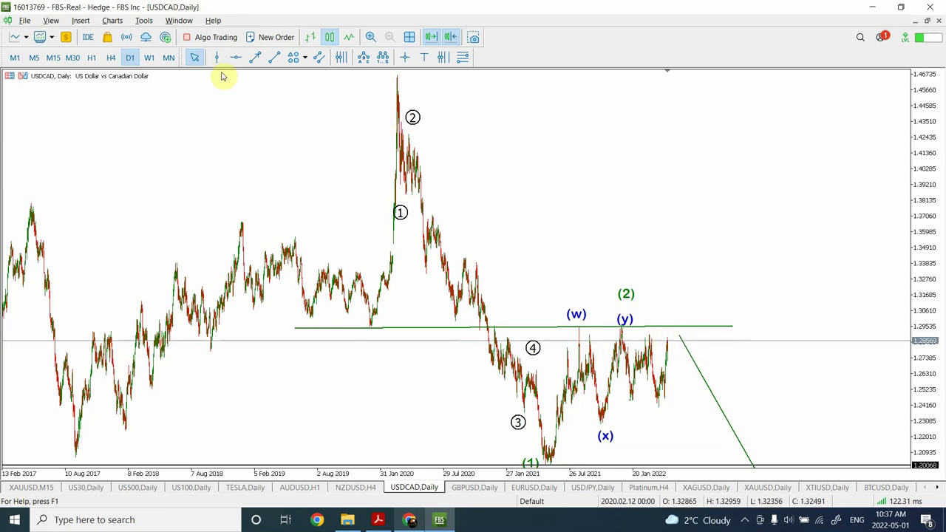
click(110, 58)
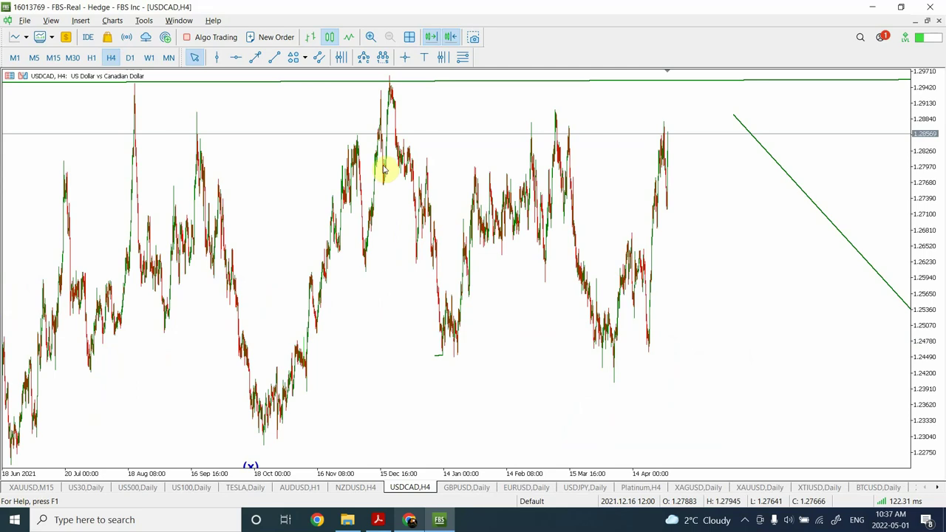
On USDCAD daily, draw a short green line from the latest bar up to the resistance near 1.295
click(274, 59)
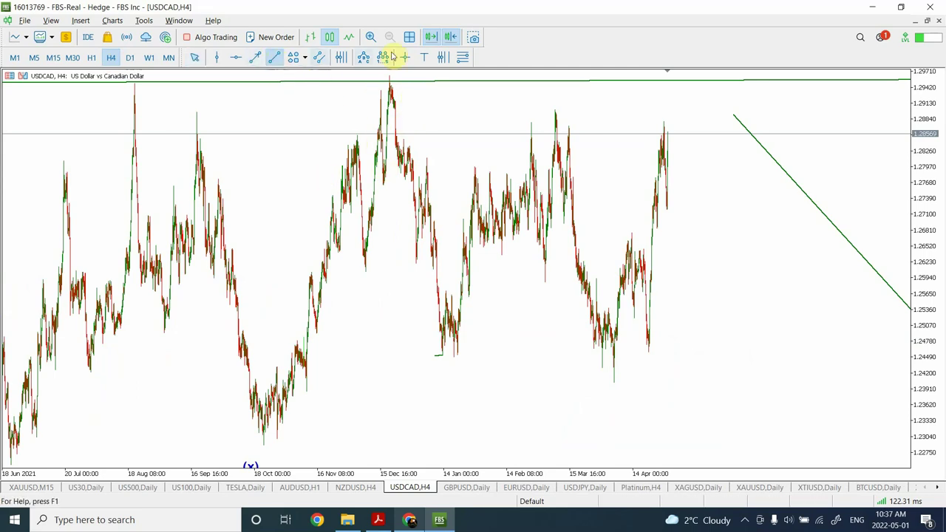
click(130, 57)
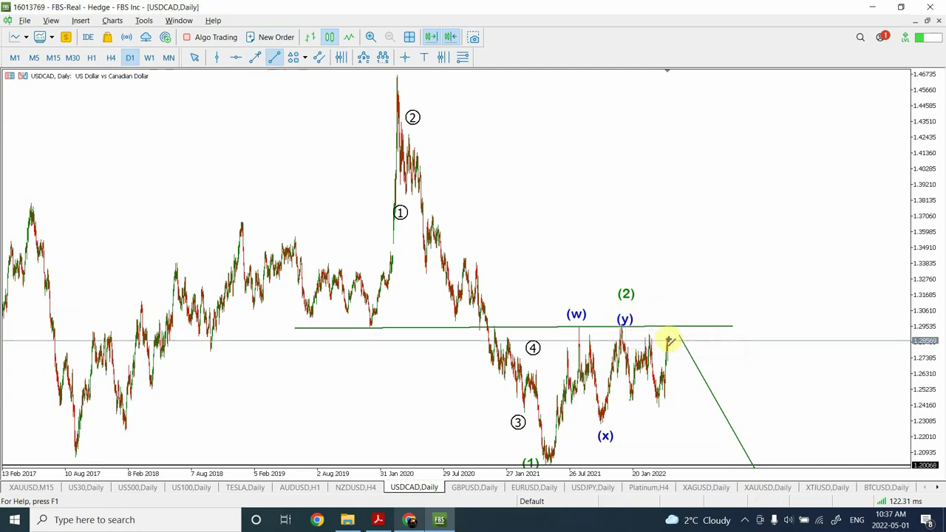
drag(668, 342, 669, 328)
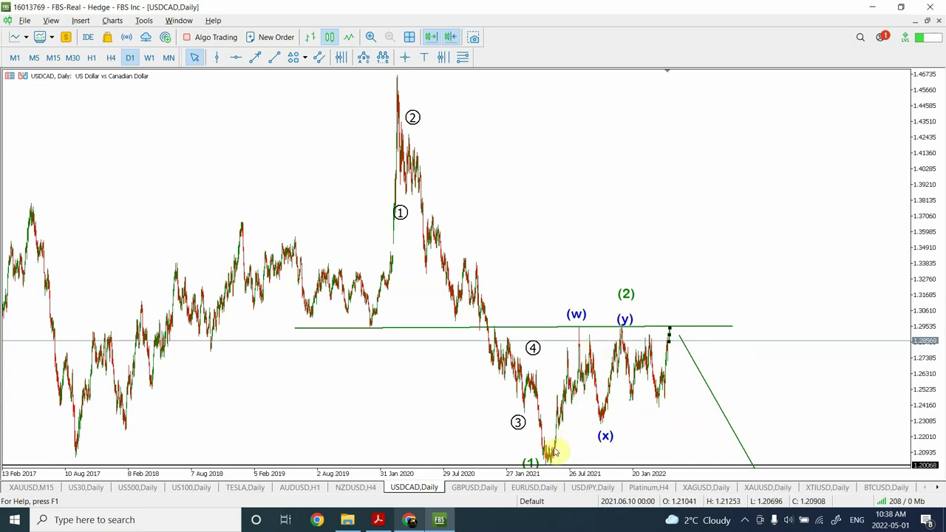
mouse_move(551, 463)
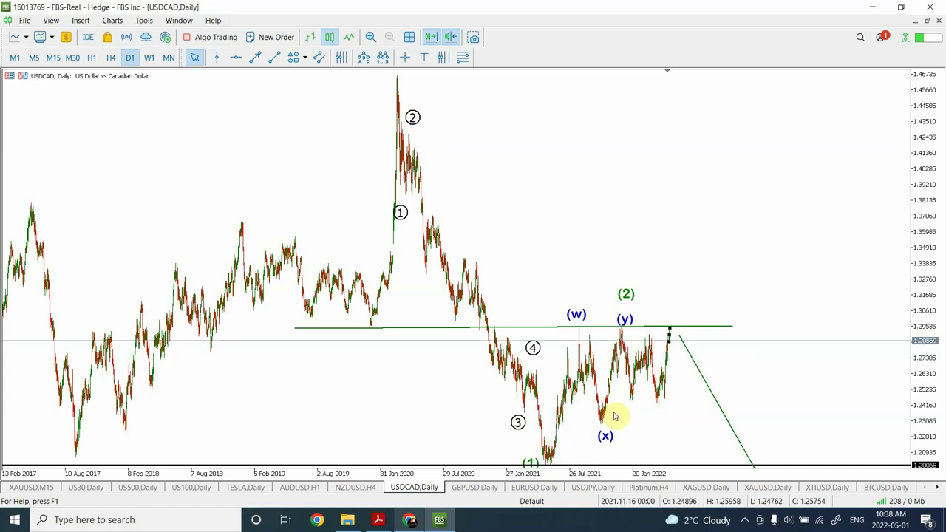
mouse_move(684, 327)
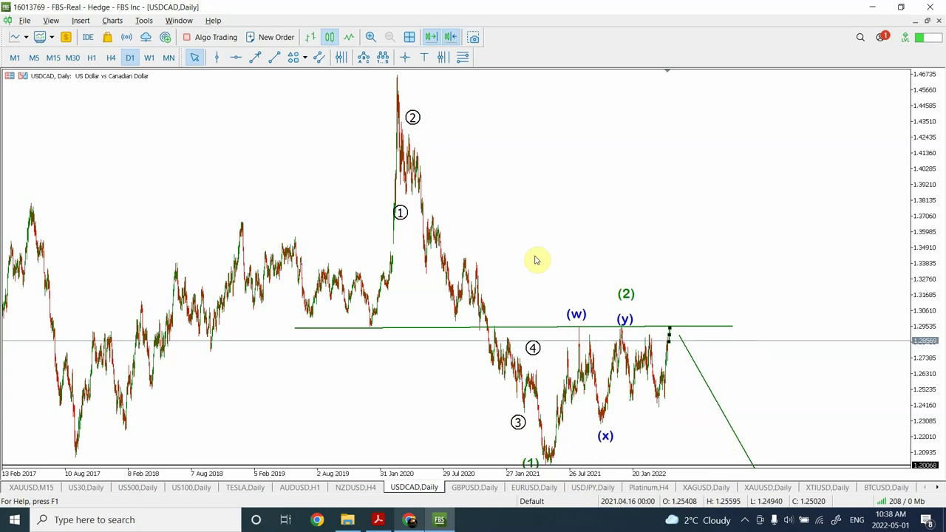
click(111, 59)
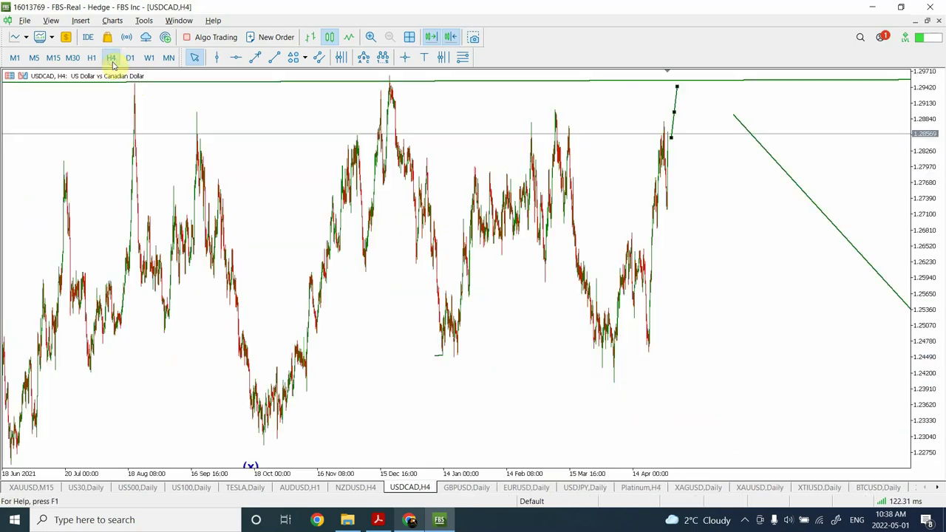
Switch USDCAD to H1 and add a red support line, moving it from 1.27141 to 1.26844
click(91, 59)
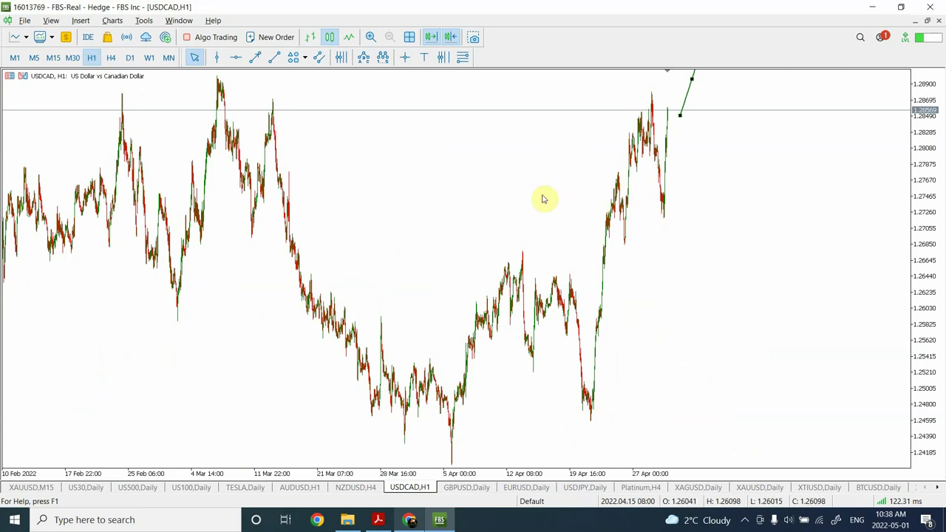
click(237, 58)
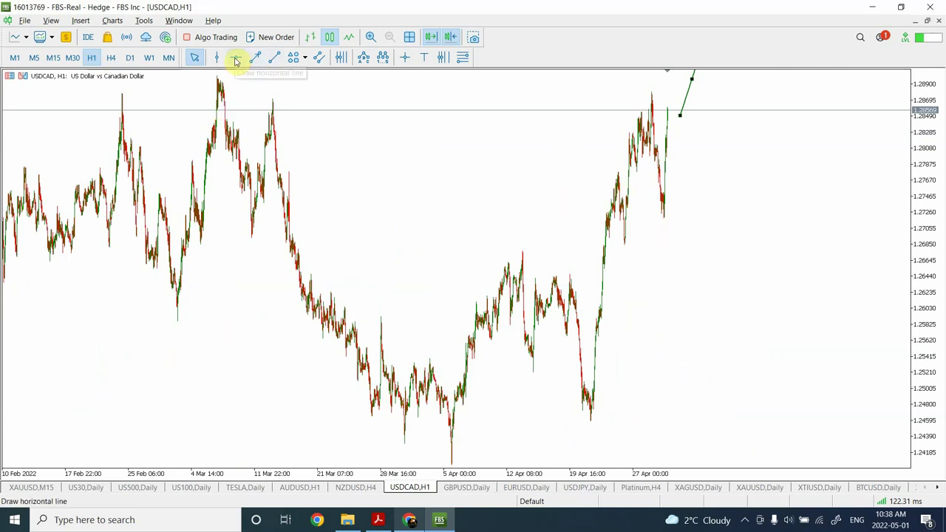
click(648, 222)
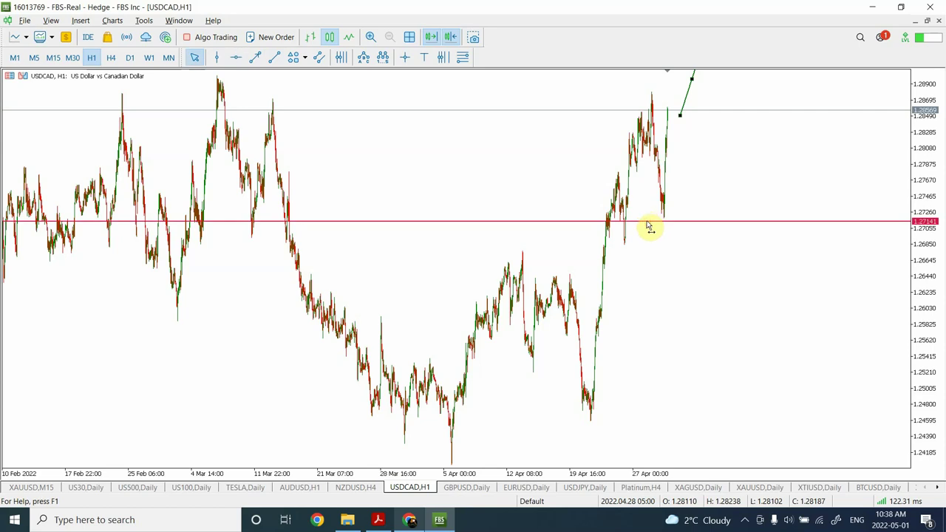
drag(648, 227, 655, 244)
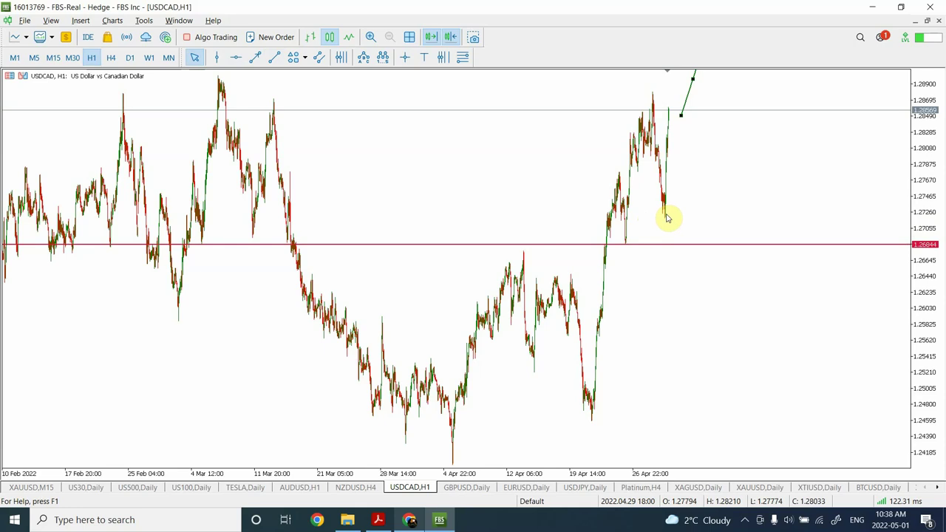
Reposition the green projection line's upper endpoint above 1.289
click(693, 80)
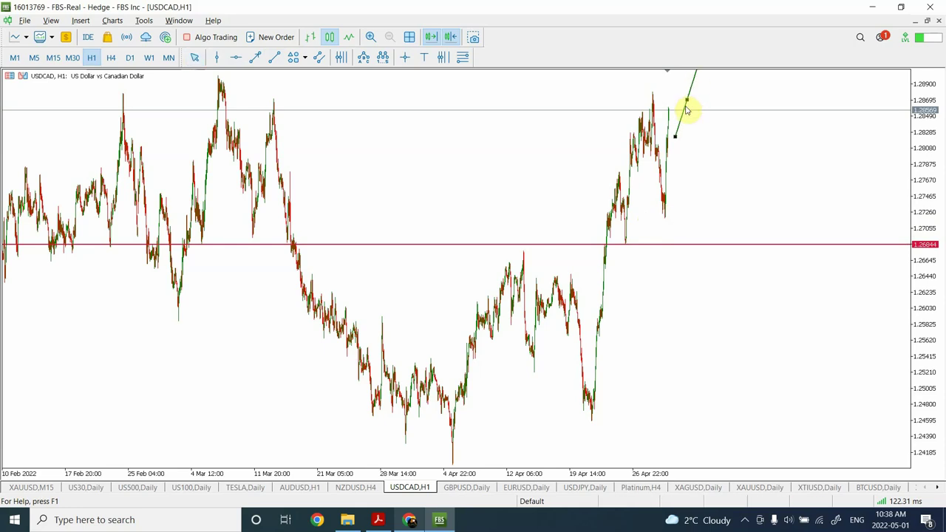
drag(695, 79, 676, 74)
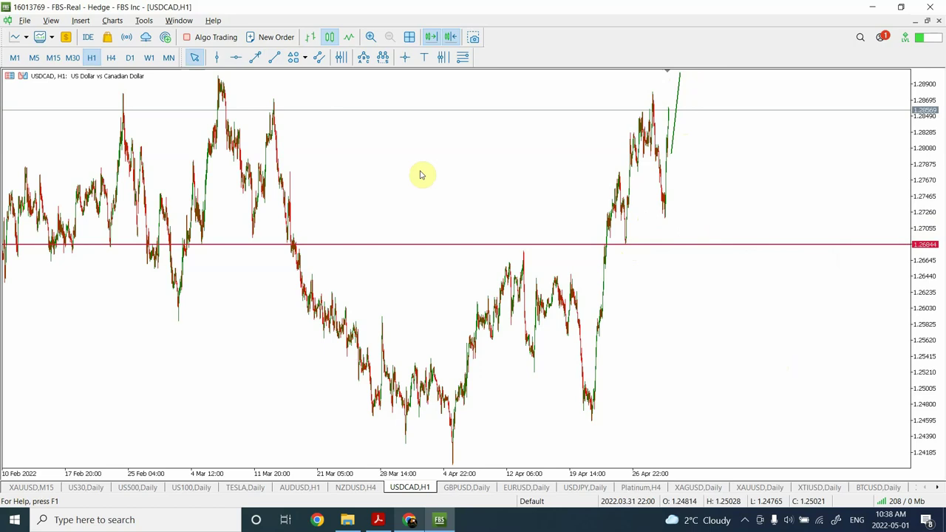
click(273, 59)
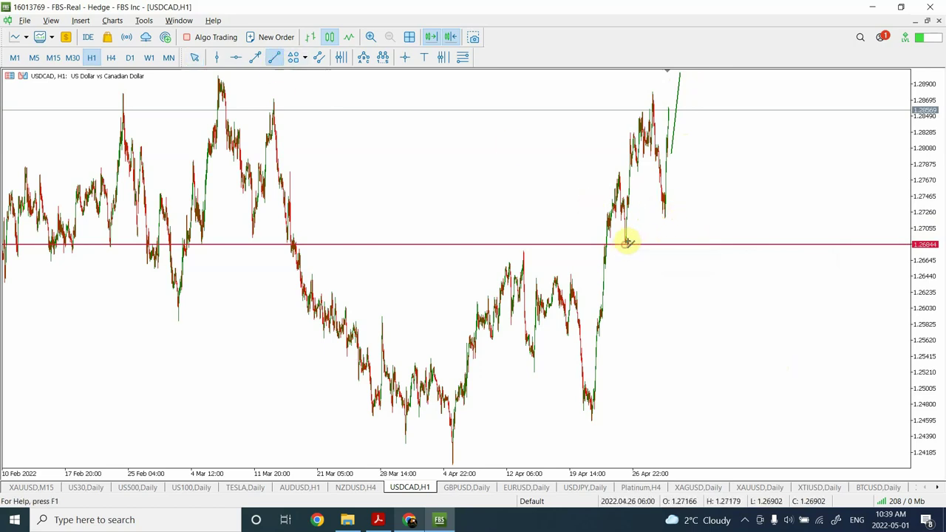
Draw a rising green trendline along the recent hourly lows and lower the red support to 1.26756
mouse_move(625, 244)
mouse_down()
mouse_move(784, 150)
mouse_move(799, 130)
mouse_up()
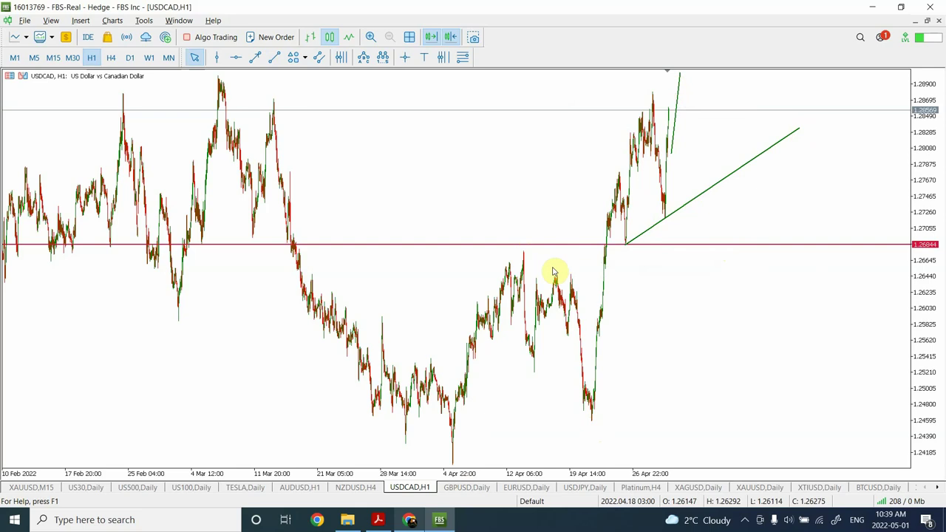
double_click(560, 244)
drag(560, 246, 561, 254)
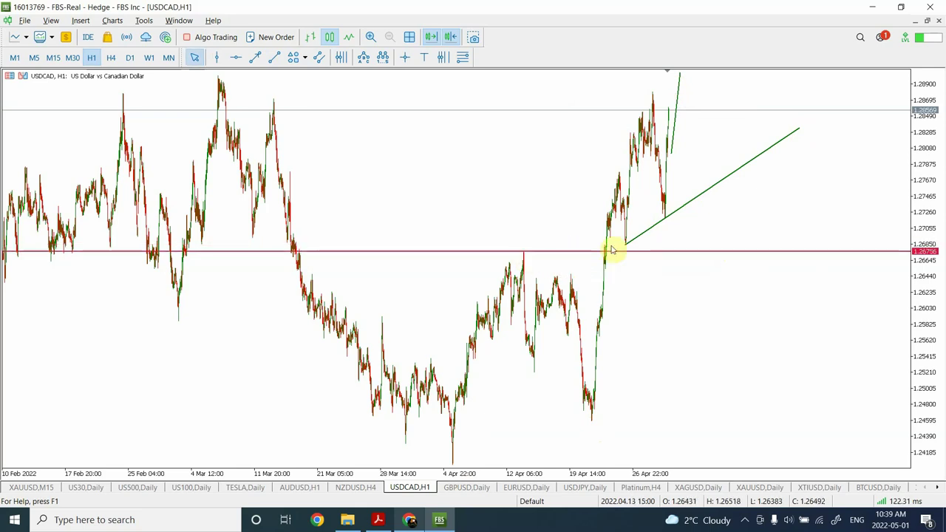
click(794, 354)
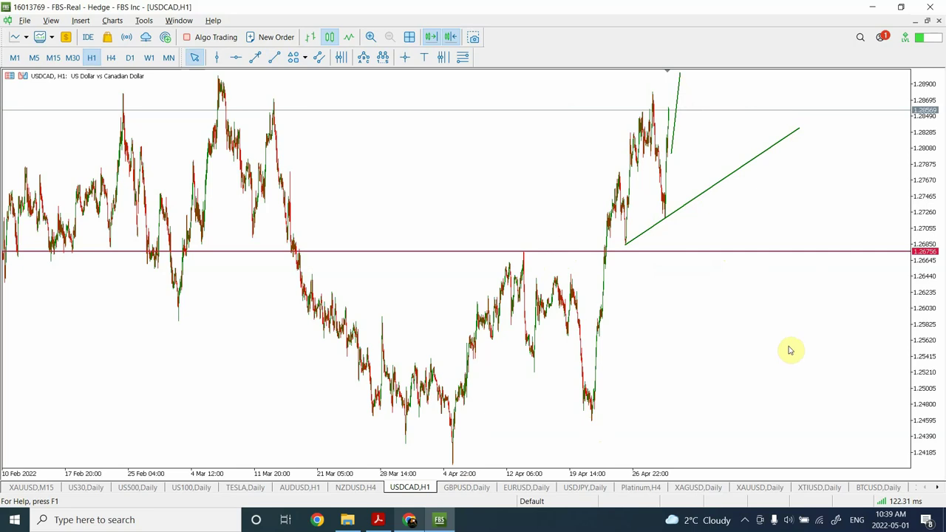
click(113, 59)
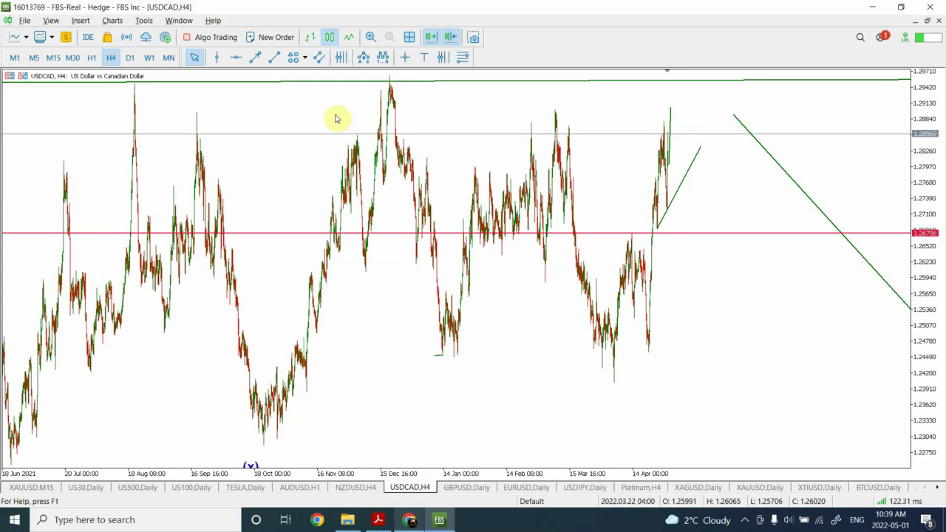
After comparing the H1 chart, stretch USDCAD's short green H4 projection up to the top resistance near 1.29147
click(90, 59)
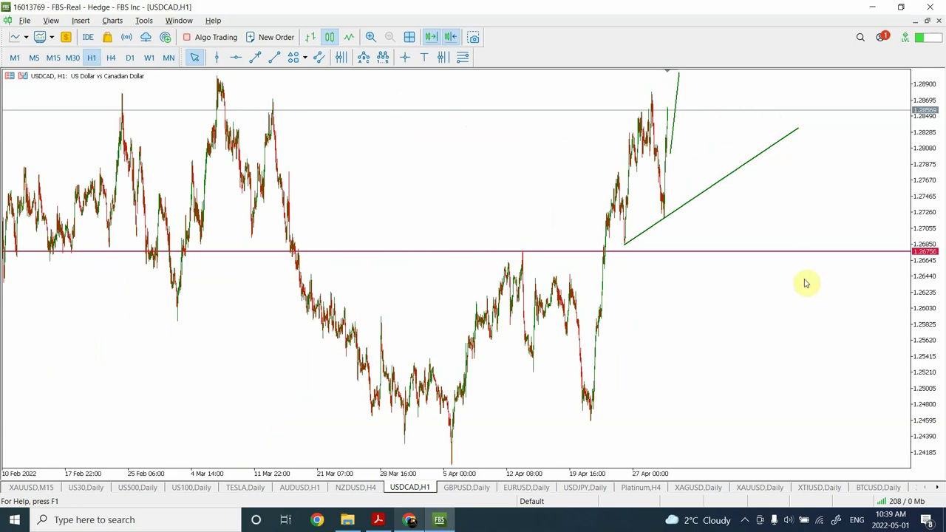
click(110, 59)
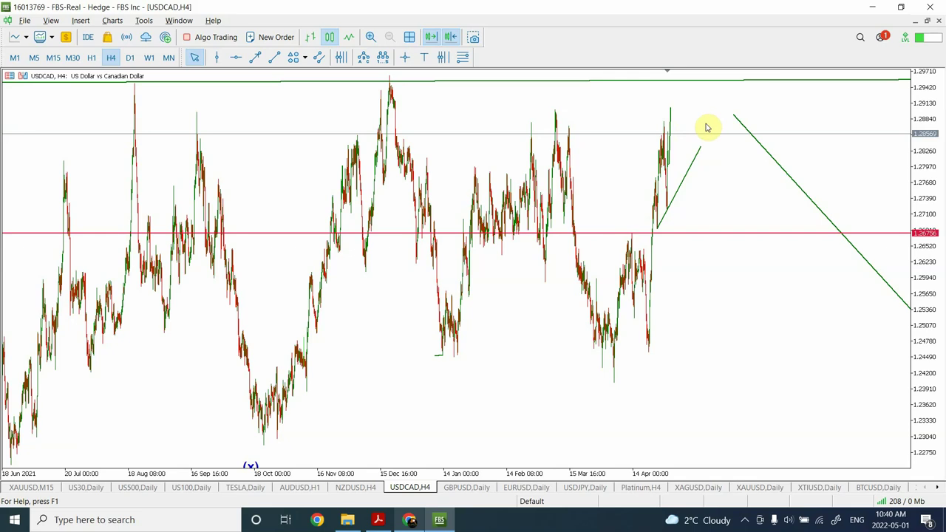
click(670, 124)
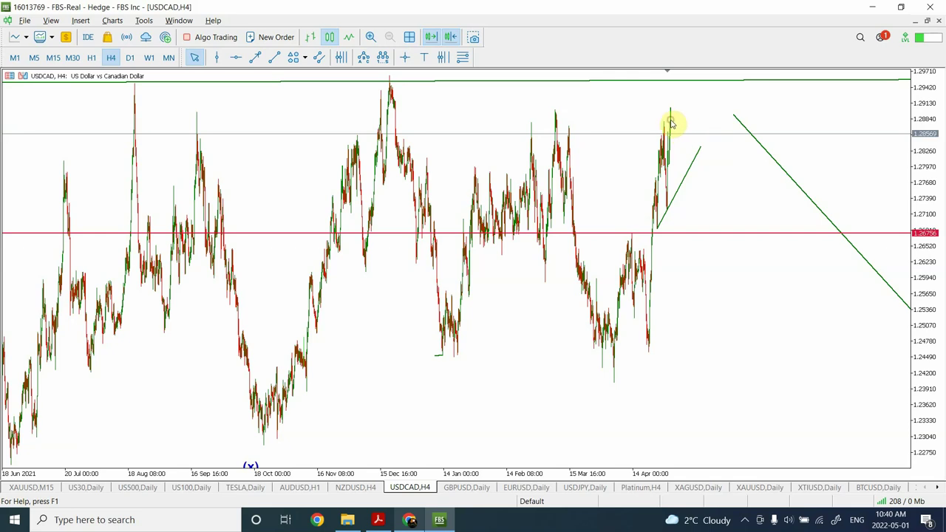
drag(672, 116, 673, 84)
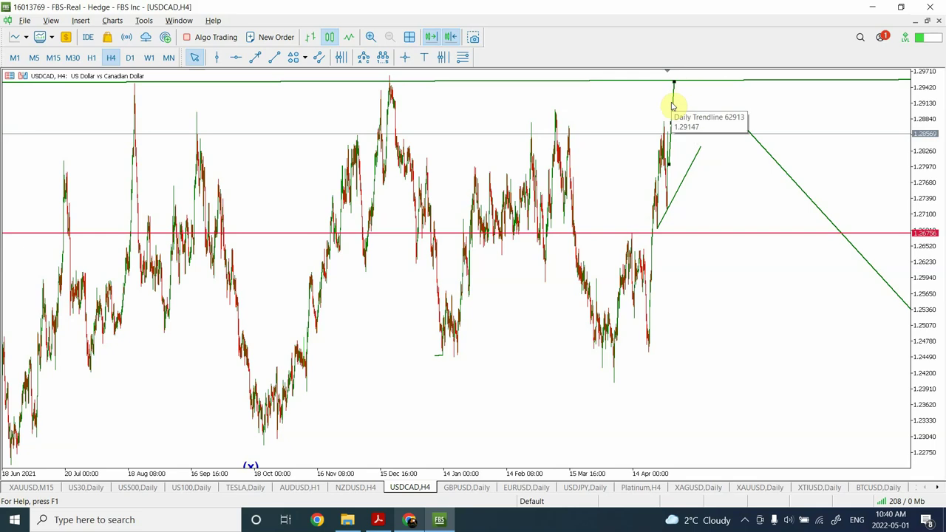